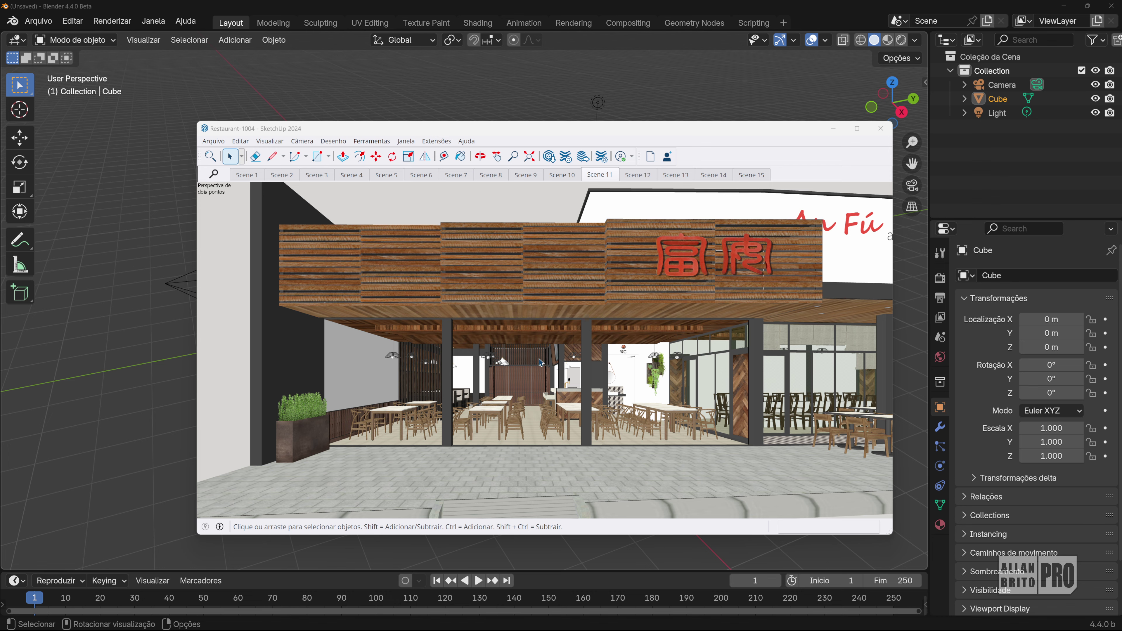
Examine the restaurant model's facade in SketchUp from a more angled exterior viewpoint.
{"action": "key", "text": "o"}
{"action": "mouse_move", "coordinate": [520, 357]}
{"action": "left_mouse_down"}
{"action": "mouse_move", "coordinate": [569, 365]}
{"action": "mouse_move", "coordinate": [333, 373]}
{"action": "mouse_move", "coordinate": [640, 359]}
{"action": "mouse_move", "coordinate": [530, 368]}
{"action": "left_mouse_up"}
{"action": "key", "text": "space"}
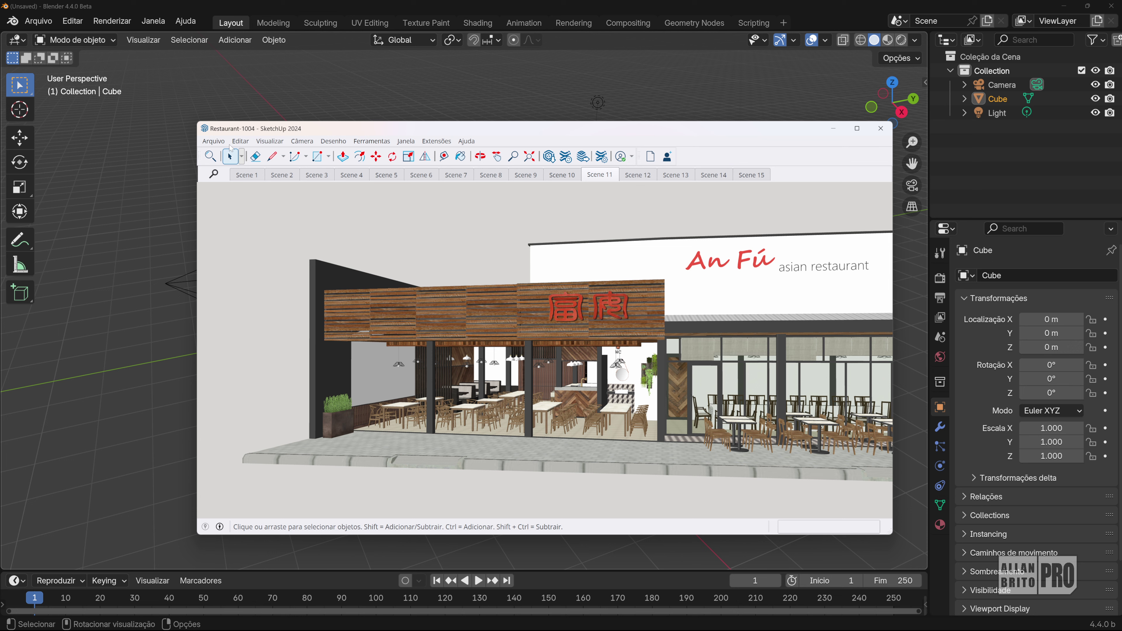
Look through the file types offered for a 3D model export of the restaurant, cancel the export and minimize SketchUp.
{"action": "left_click", "coordinate": [214, 143]}
{"action": "mouse_move", "coordinate": [327, 301]}
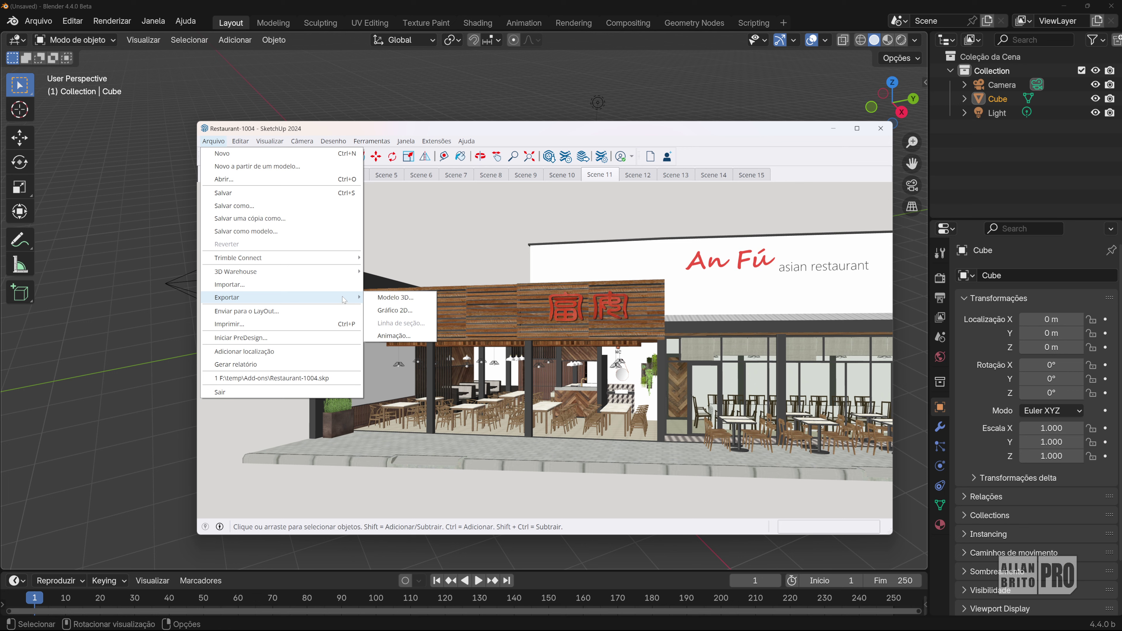
{"action": "left_click", "coordinate": [419, 299]}
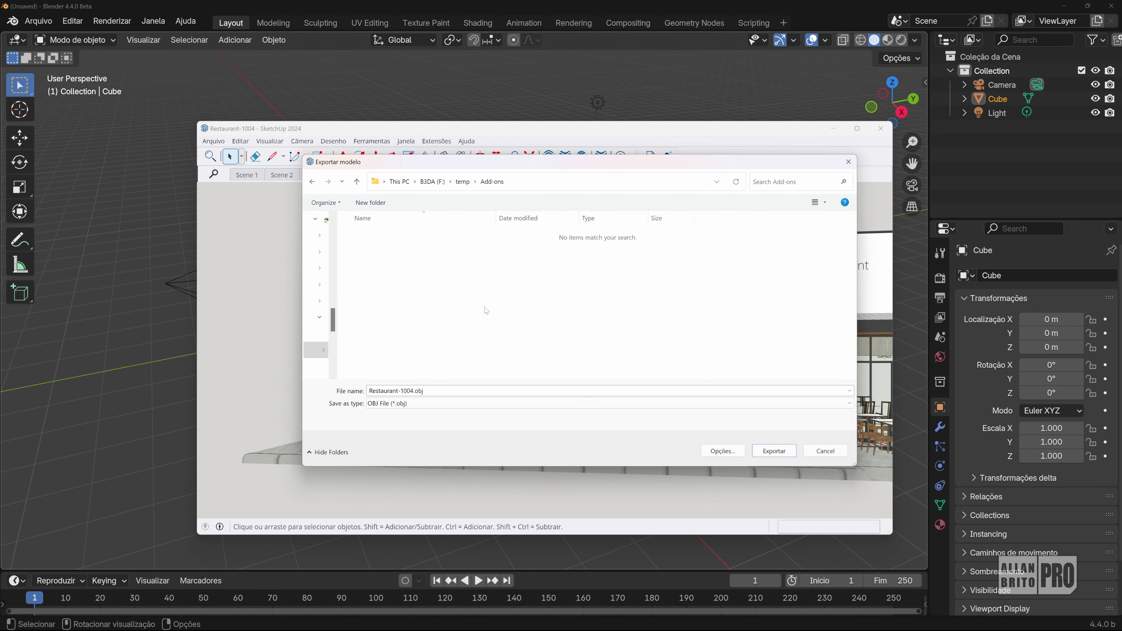
{"action": "left_click", "coordinate": [486, 404]}
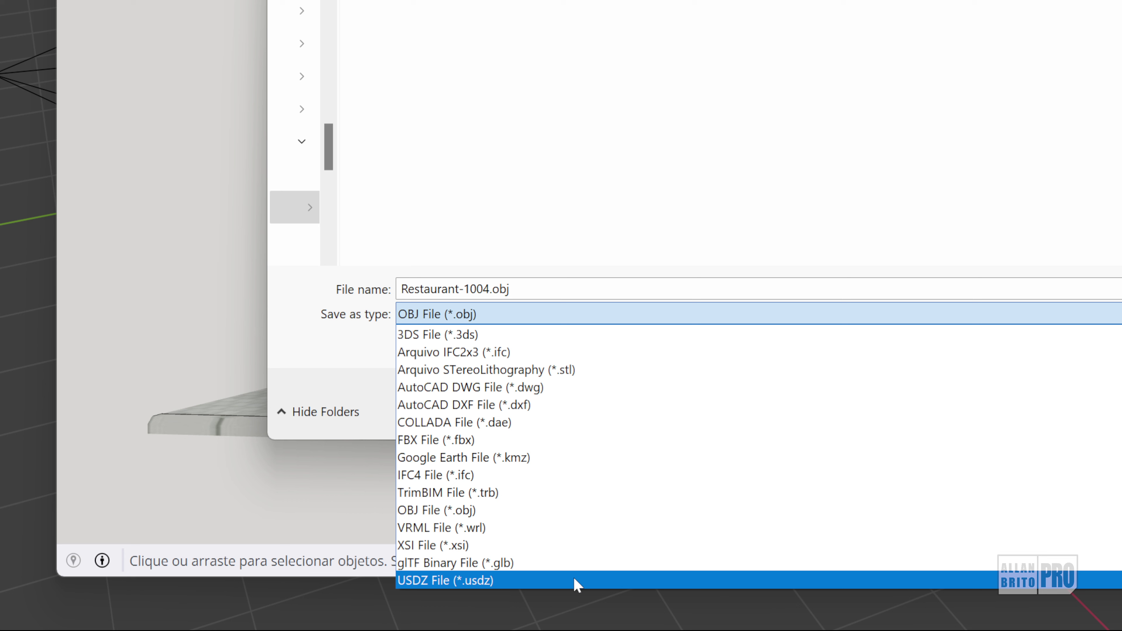
{"action": "left_click", "coordinate": [606, 306]}
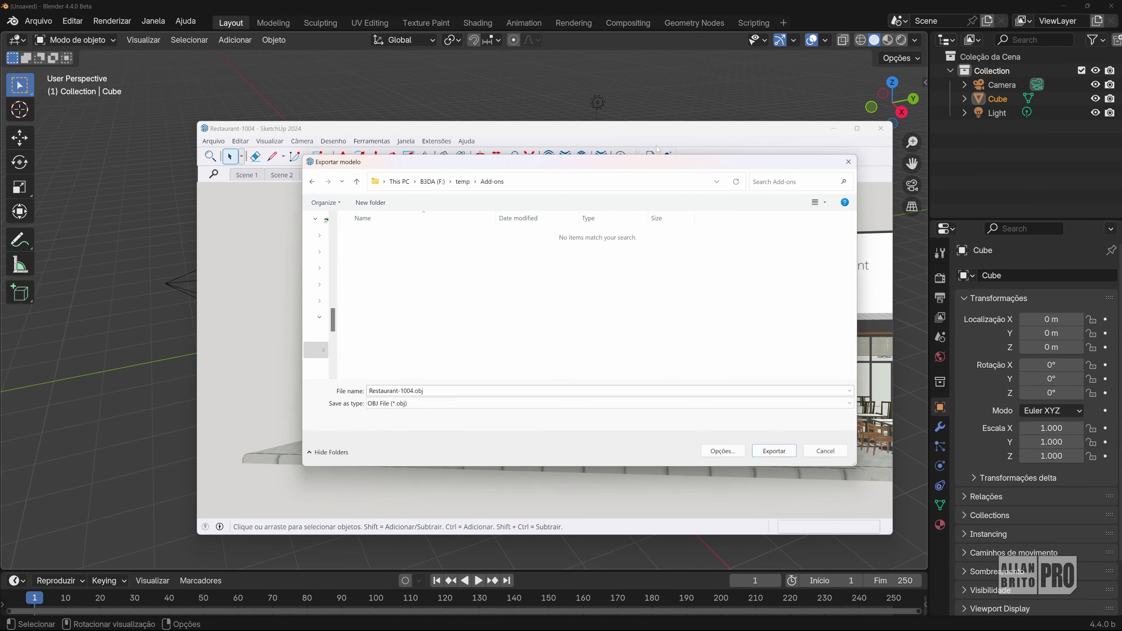
{"action": "left_click", "coordinate": [848, 162]}
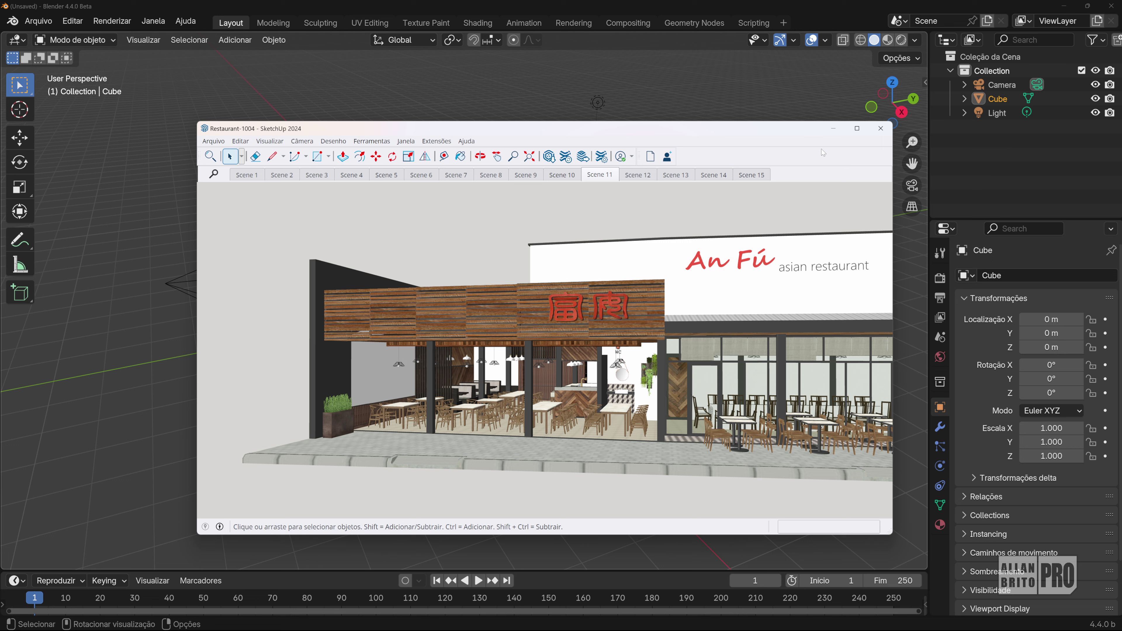
{"action": "left_click", "coordinate": [833, 132]}
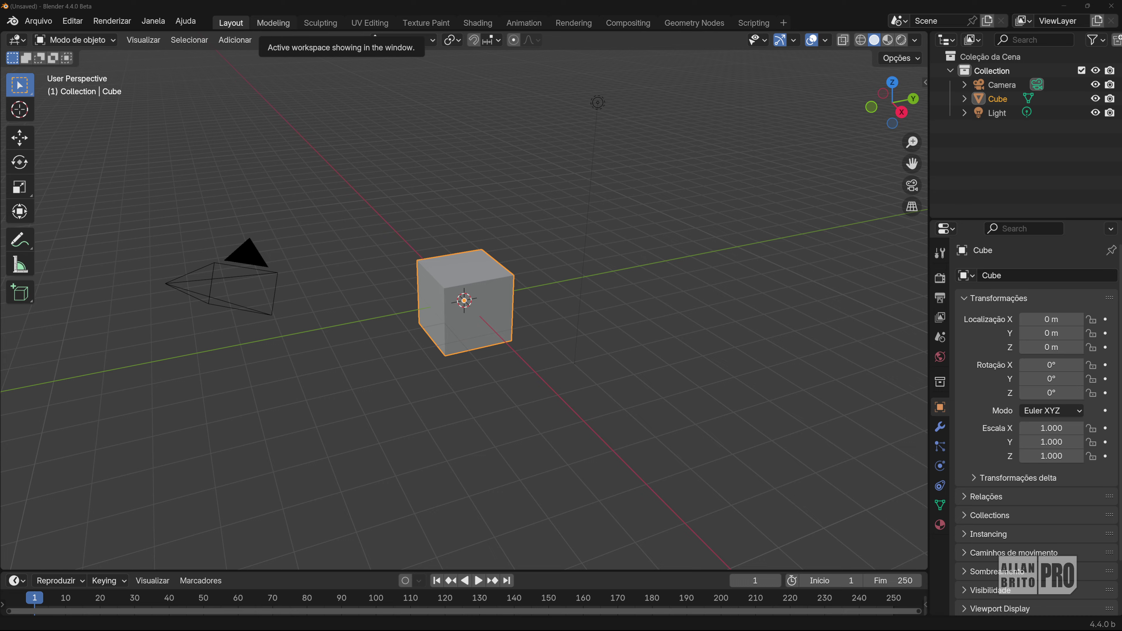
Switch to the web browser and examine the Sketchup_Importer repository page on GitHub.
{"action": "key", "text": "alt+Tab"}
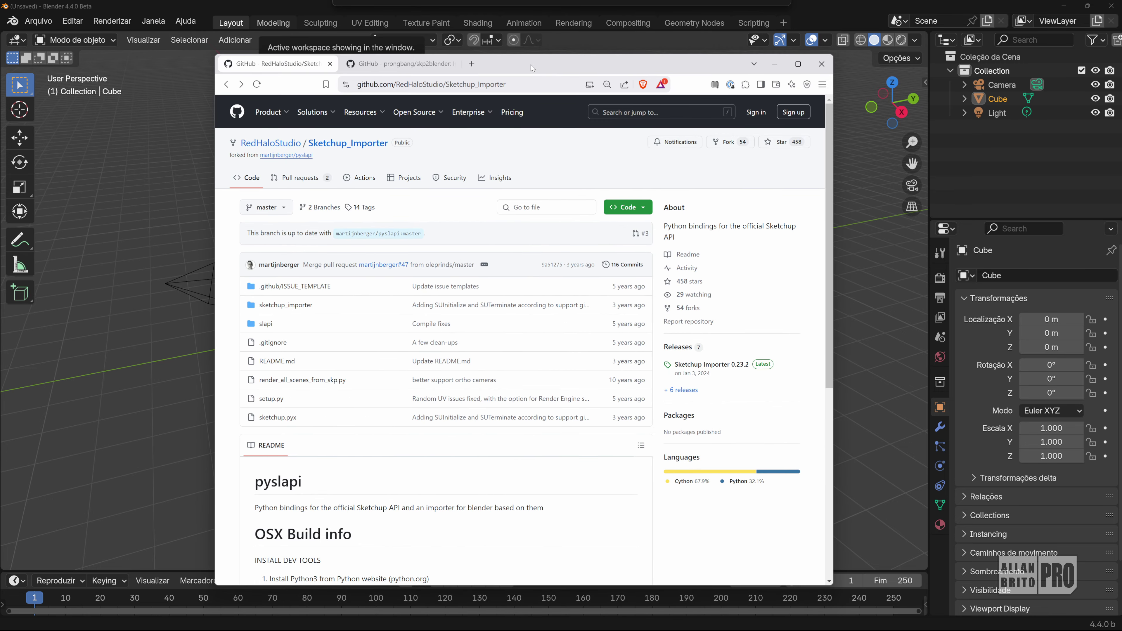
{"action": "left_click_drag", "start_coordinate": [531, 64], "coordinate": [528, 61]}
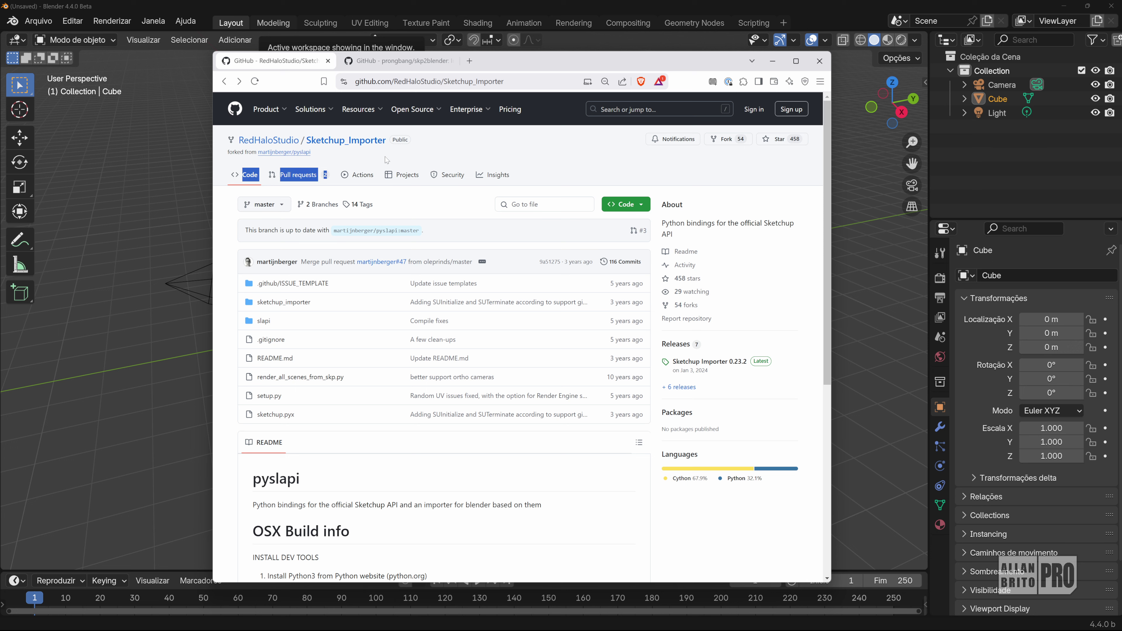
{"action": "mouse_move", "coordinate": [242, 164]}
{"action": "left_mouse_down"}
{"action": "mouse_move", "coordinate": [300, 163]}
{"action": "mouse_move", "coordinate": [439, 123]}
{"action": "mouse_move", "coordinate": [247, 116]}
{"action": "mouse_move", "coordinate": [231, 163]}
{"action": "mouse_move", "coordinate": [242, 163]}
{"action": "left_mouse_up"}
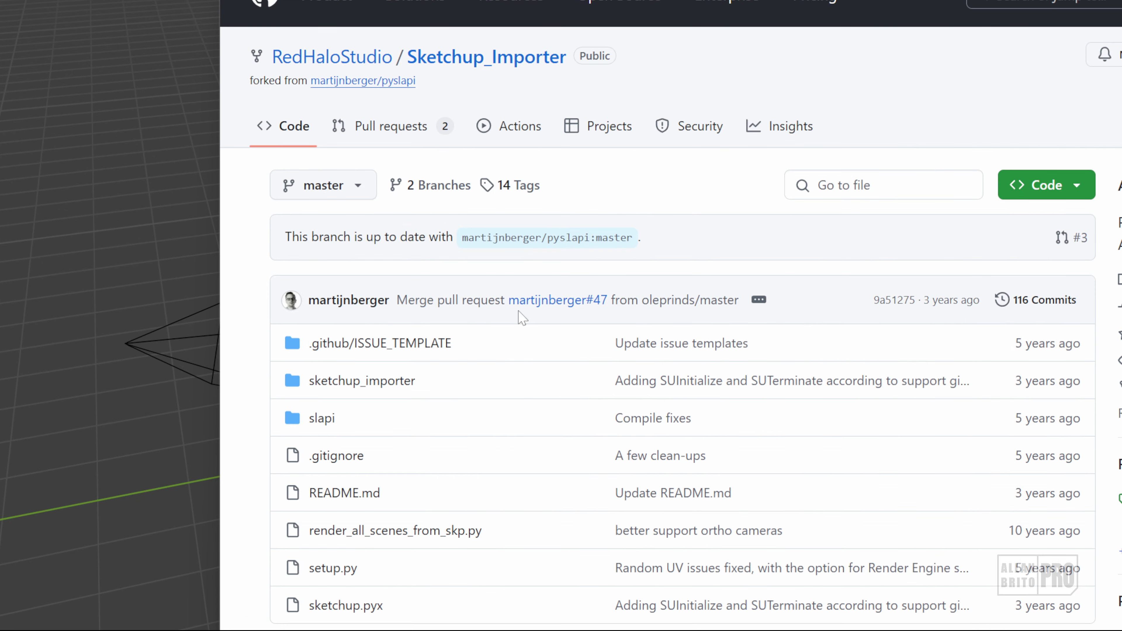
{"action": "mouse_move", "coordinate": [544, 309]}
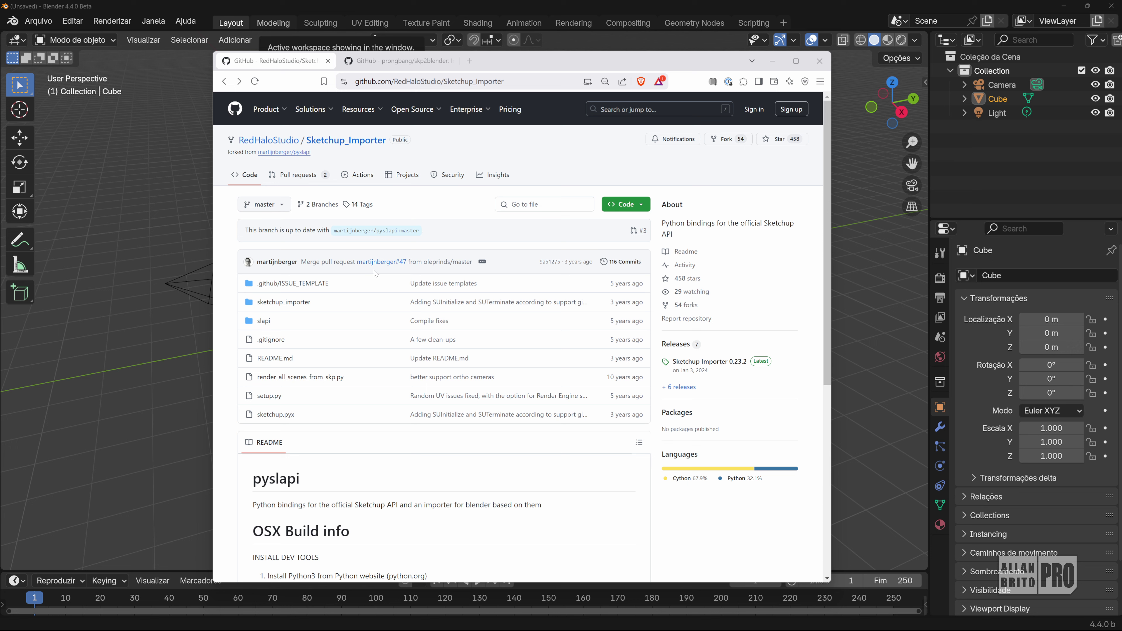
Review the skp2blender repository on GitHub, reading through its README download and build instructions.
{"action": "left_click", "coordinate": [411, 64]}
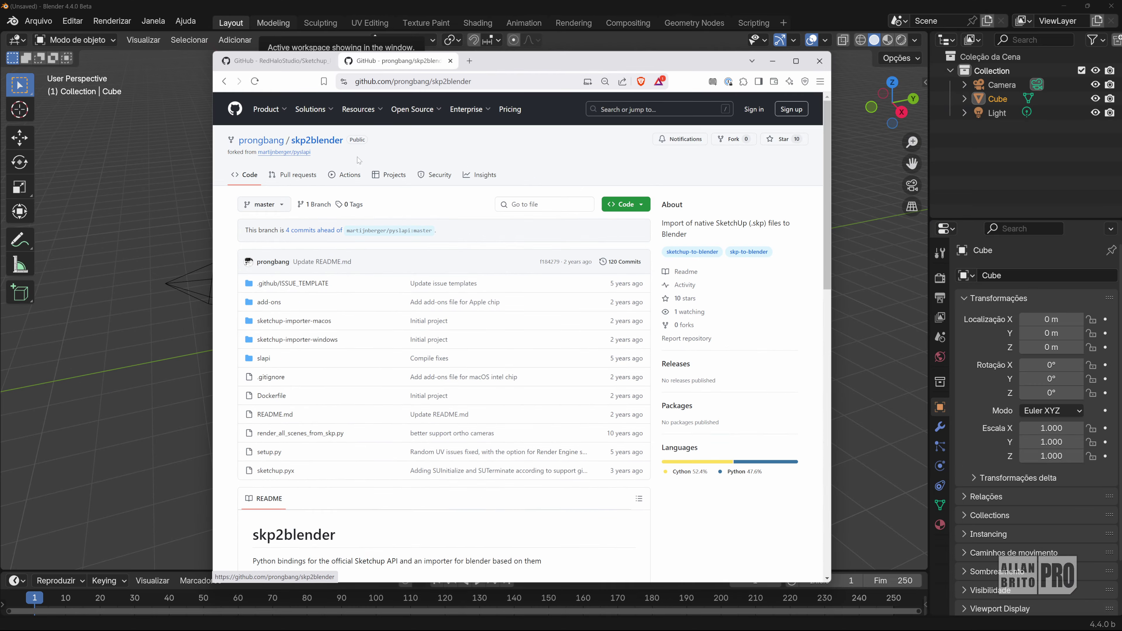
{"action": "scroll", "coordinate": [370, 273], "scroll_direction": "down", "scroll_amount": 8}
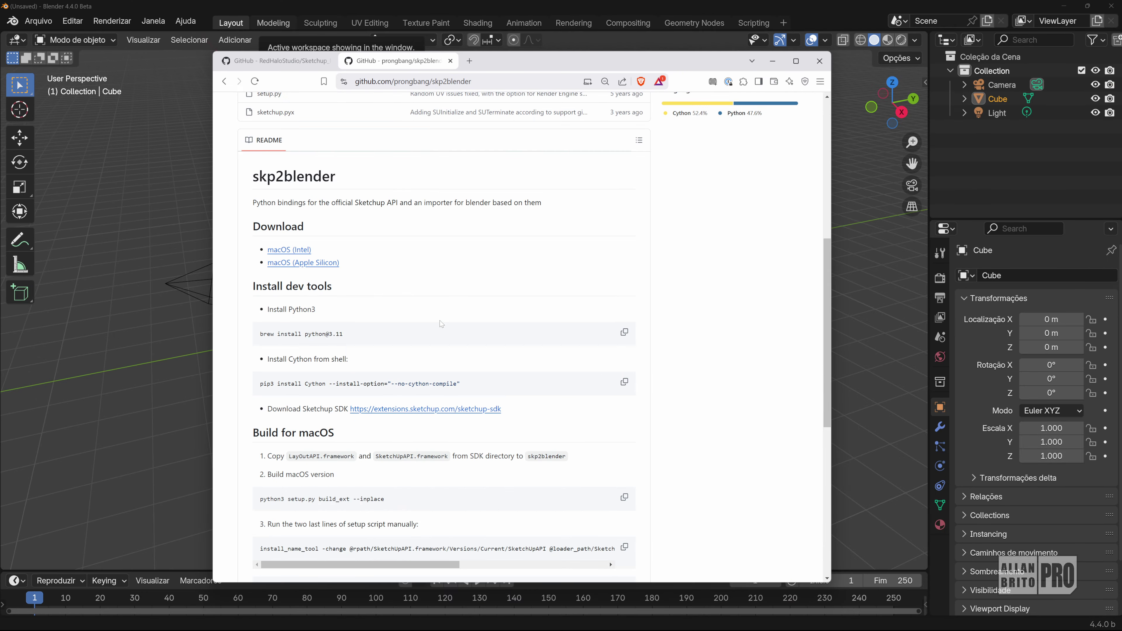
{"action": "scroll", "coordinate": [441, 323], "scroll_direction": "down", "scroll_amount": 5}
{"action": "scroll", "coordinate": [441, 323], "scroll_direction": "up", "scroll_amount": 15}
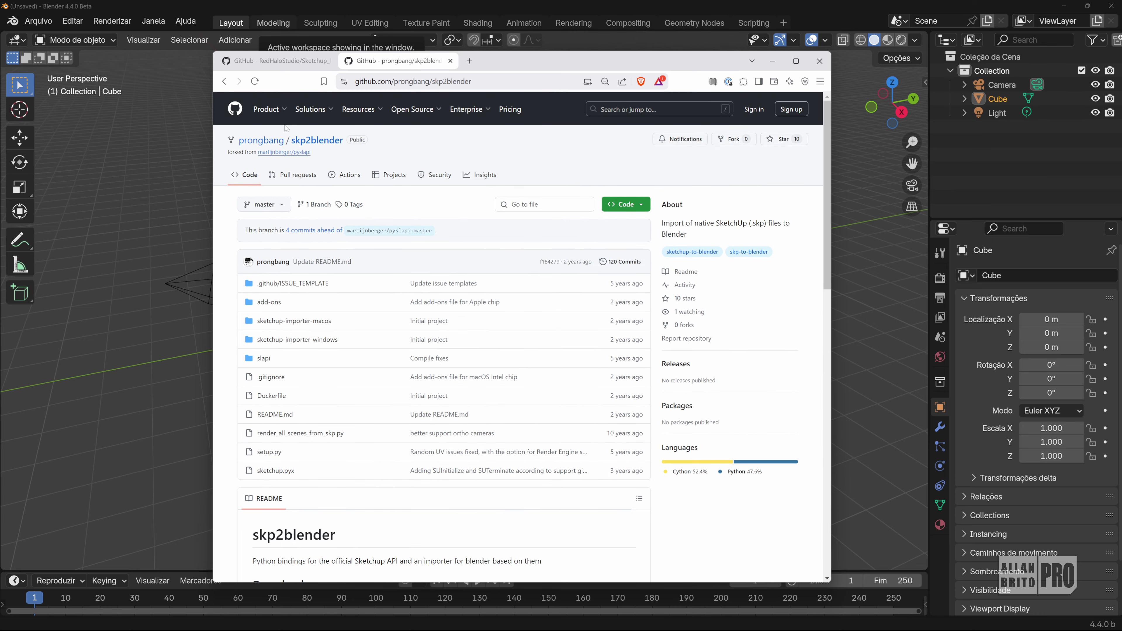
Open the Sketchup Importer 0.23.2 release in the Sketchup_Importer repository and check which Blender version it supports.
{"action": "left_click", "coordinate": [270, 62]}
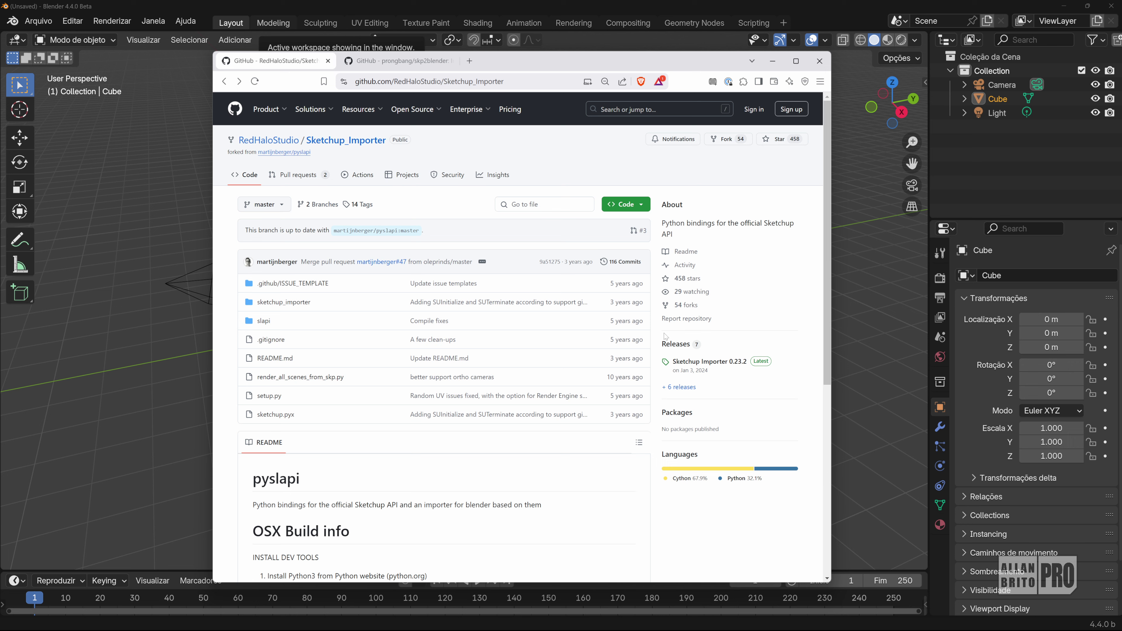
{"action": "mouse_move", "coordinate": [659, 331]}
{"action": "left_mouse_down"}
{"action": "mouse_move", "coordinate": [790, 352]}
{"action": "mouse_move", "coordinate": [728, 411]}
{"action": "mouse_move", "coordinate": [643, 388]}
{"action": "mouse_move", "coordinate": [669, 336]}
{"action": "left_mouse_up"}
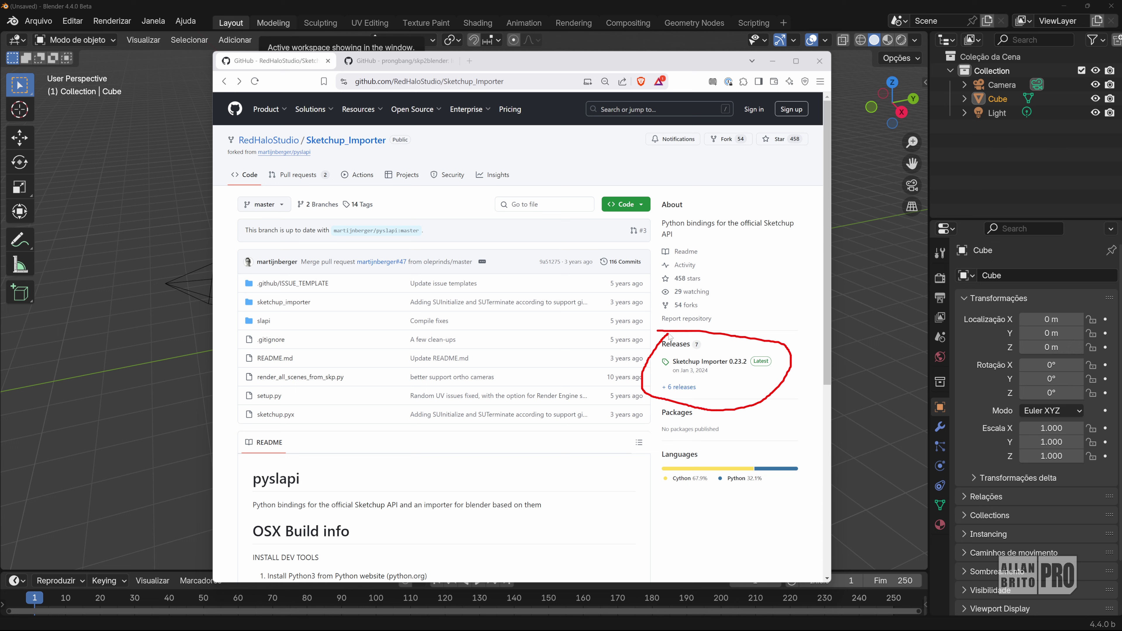
{"action": "left_click", "coordinate": [704, 364]}
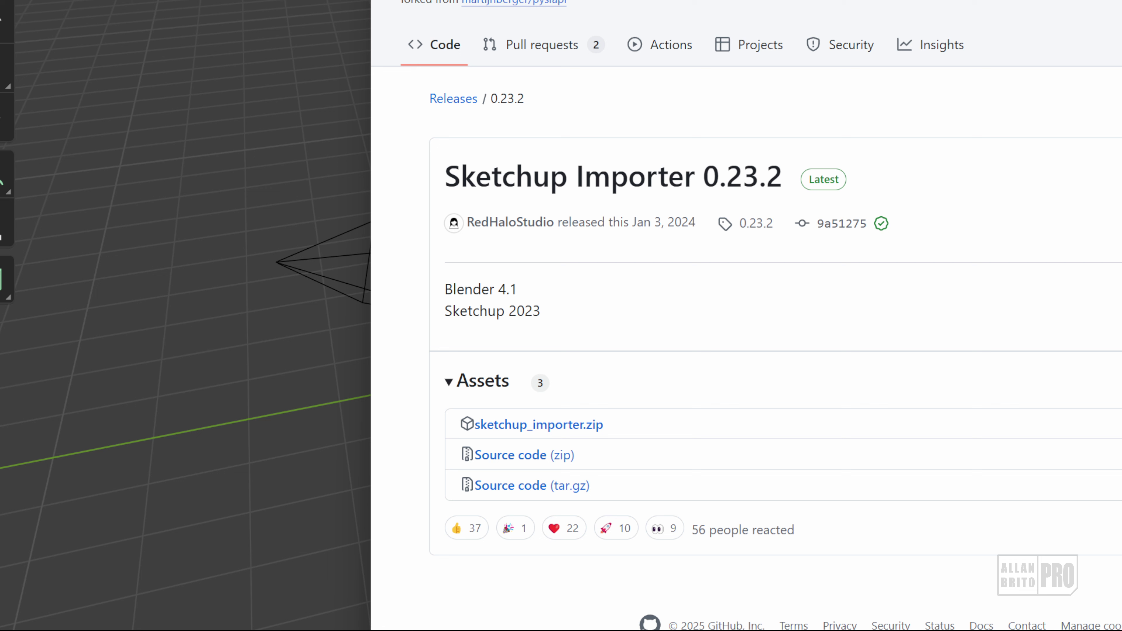
{"action": "left_click_drag", "start_coordinate": [445, 290], "coordinate": [521, 290]}
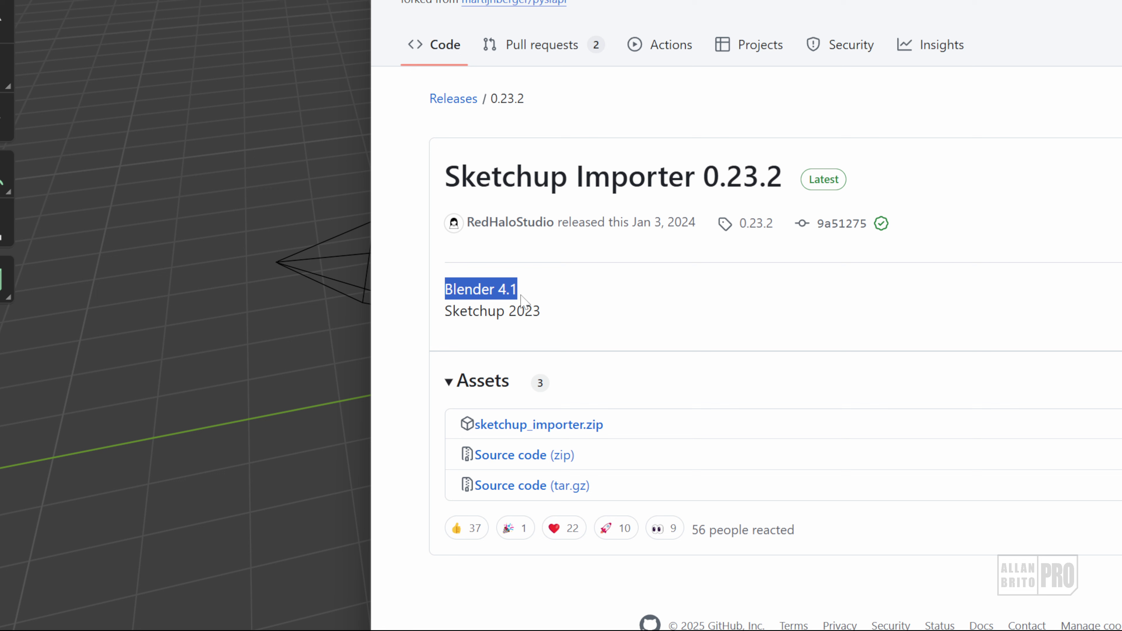
{"action": "left_click", "coordinate": [523, 296]}
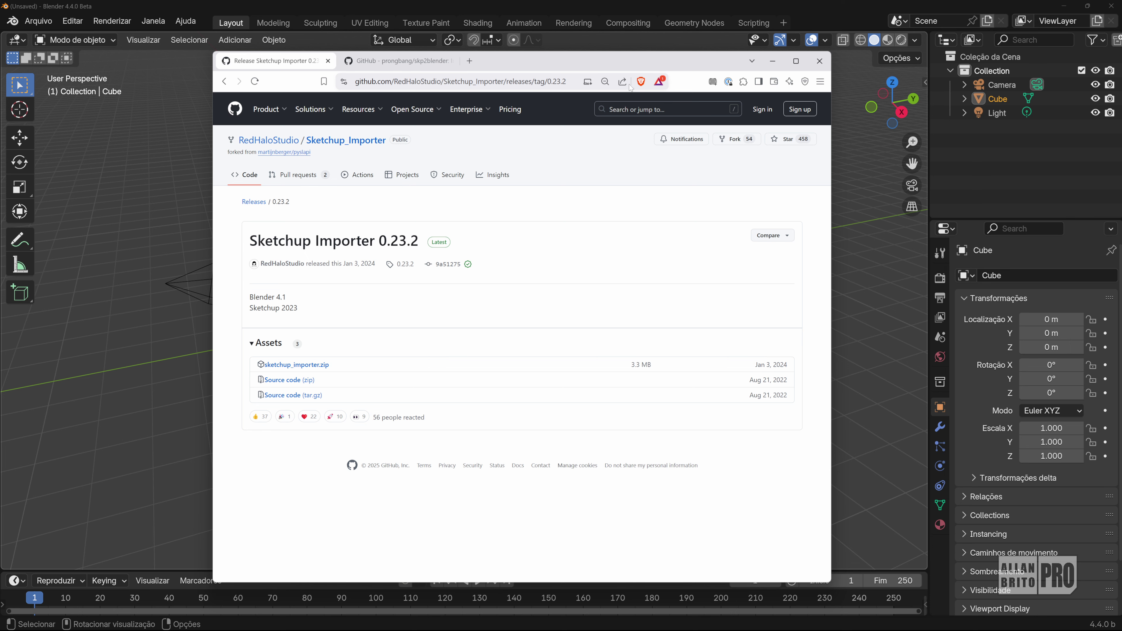
Switch back to Blender, install the sketchup_importer.zip add-on from disk and check the SketchUp Importer's details in the preferences.
{"action": "left_click", "coordinate": [778, 66]}
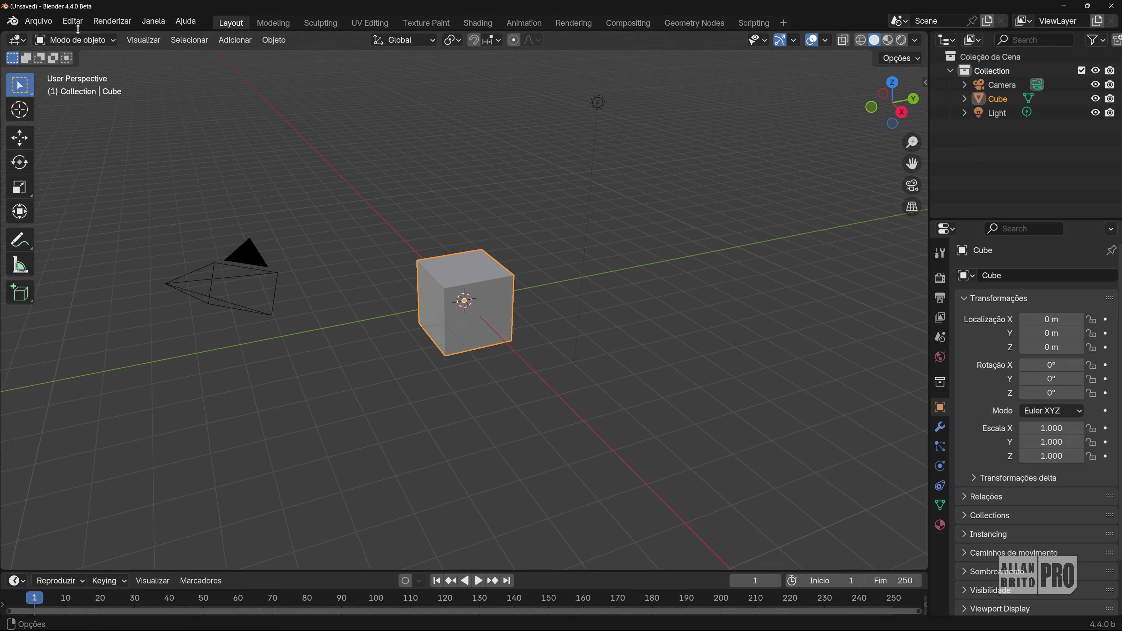
{"action": "left_click", "coordinate": [72, 20]}
{"action": "left_click", "coordinate": [138, 199]}
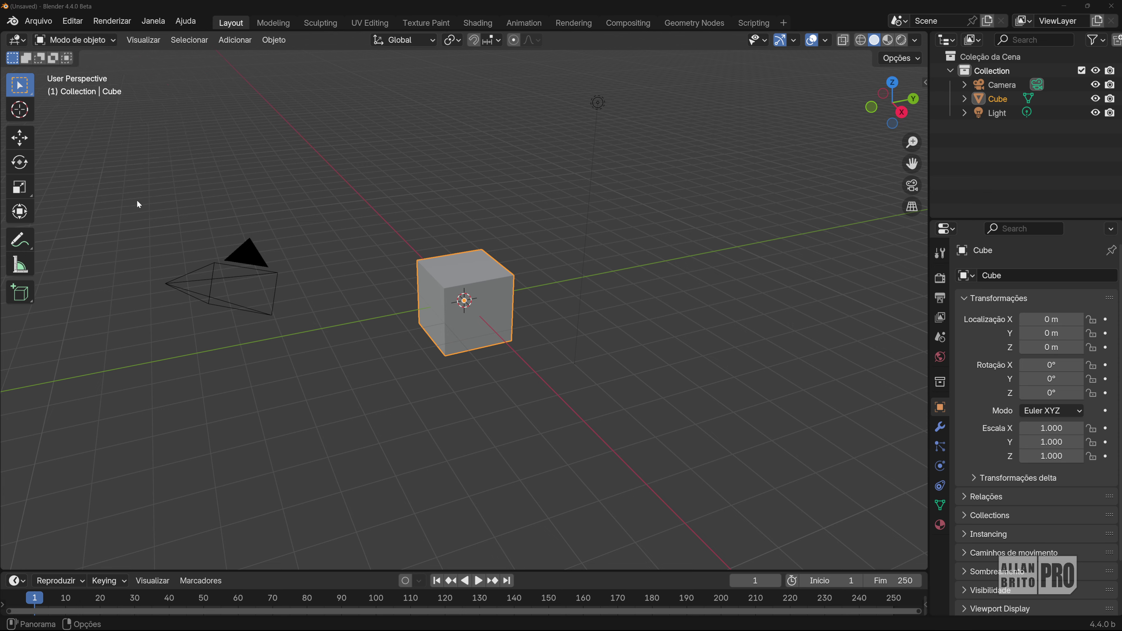
{"action": "left_click_drag", "start_coordinate": [195, 10], "coordinate": [514, 108]}
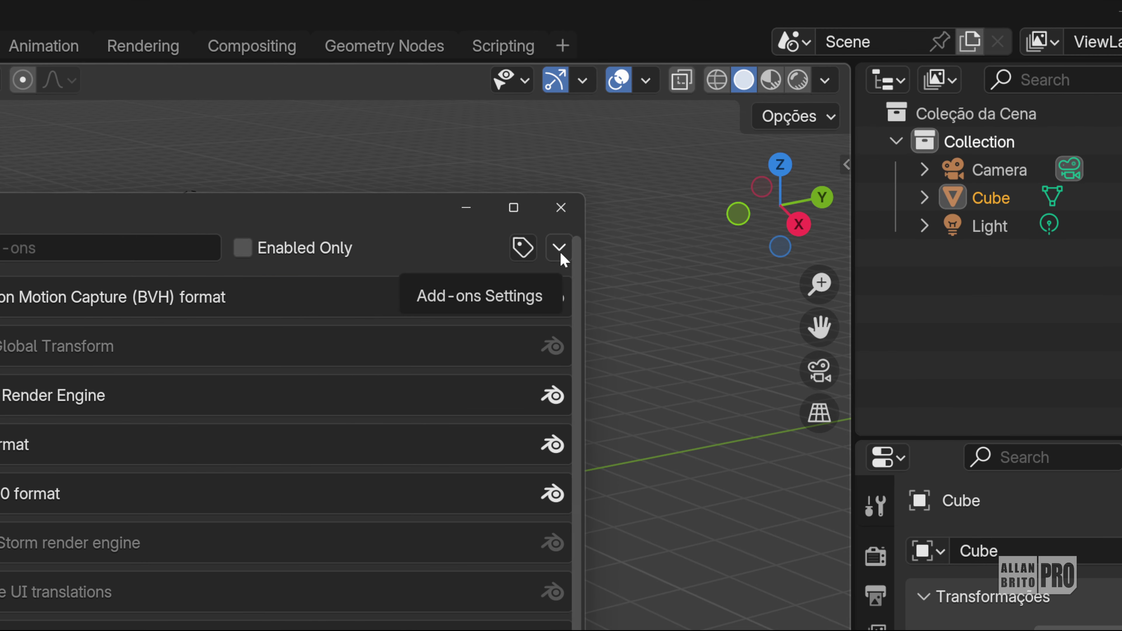
{"action": "left_click", "coordinate": [560, 257]}
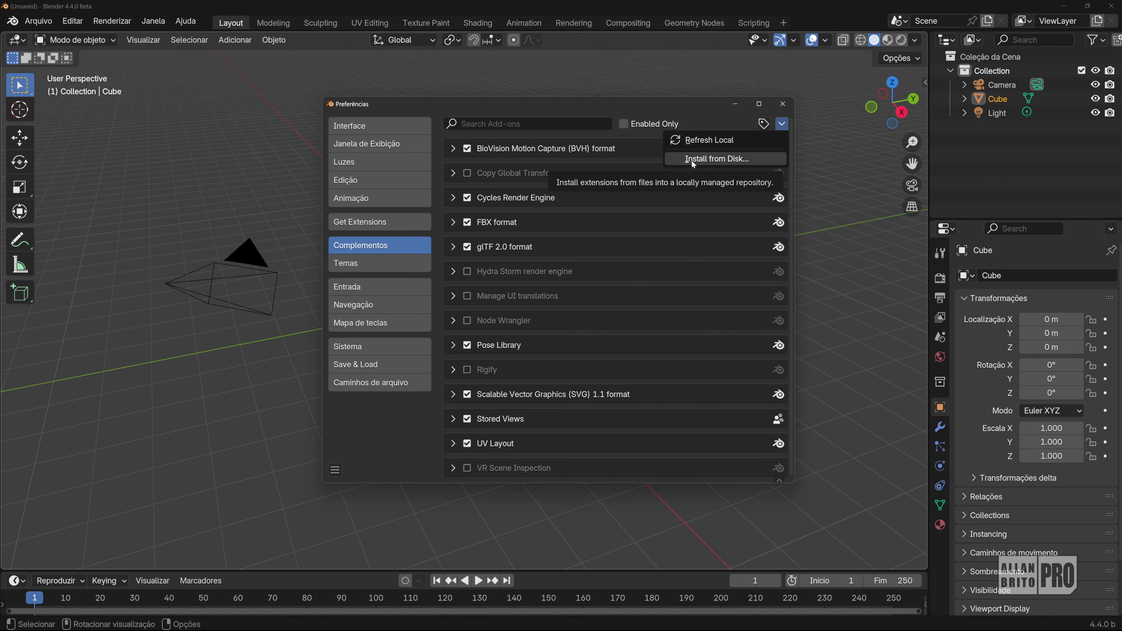
{"action": "left_click", "coordinate": [693, 164]}
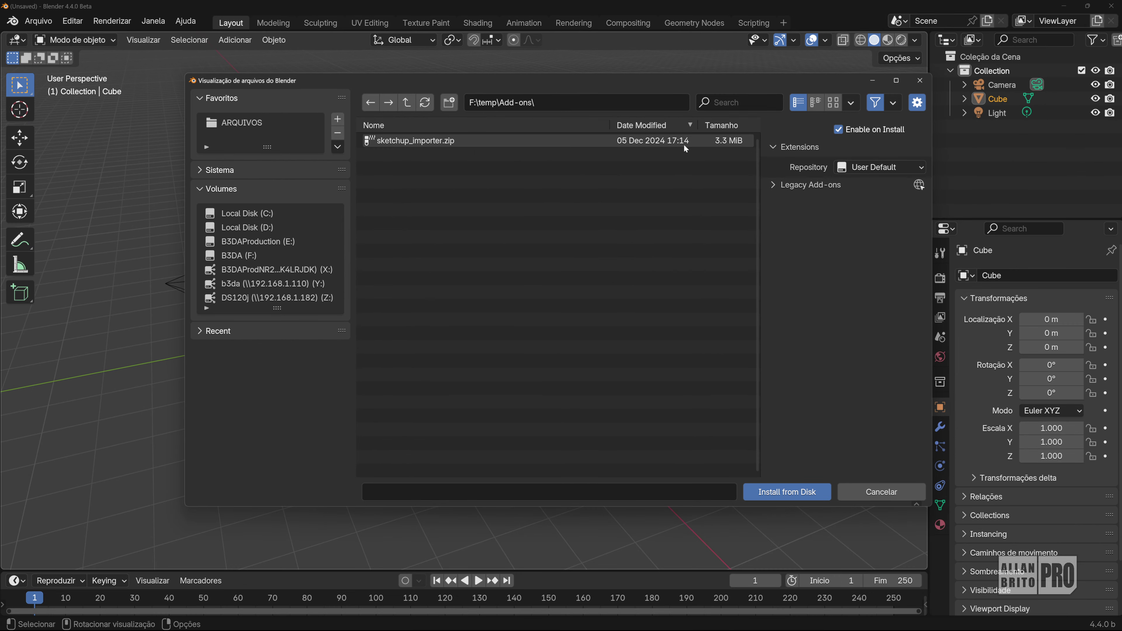
{"action": "left_click", "coordinate": [425, 142]}
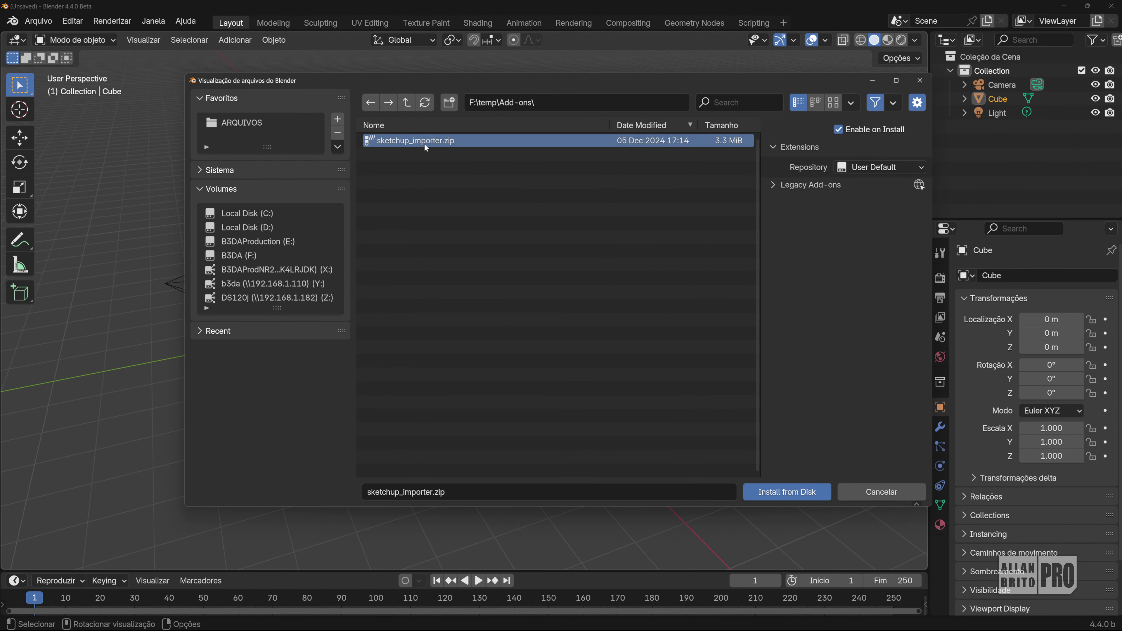
{"action": "left_click", "coordinate": [787, 492]}
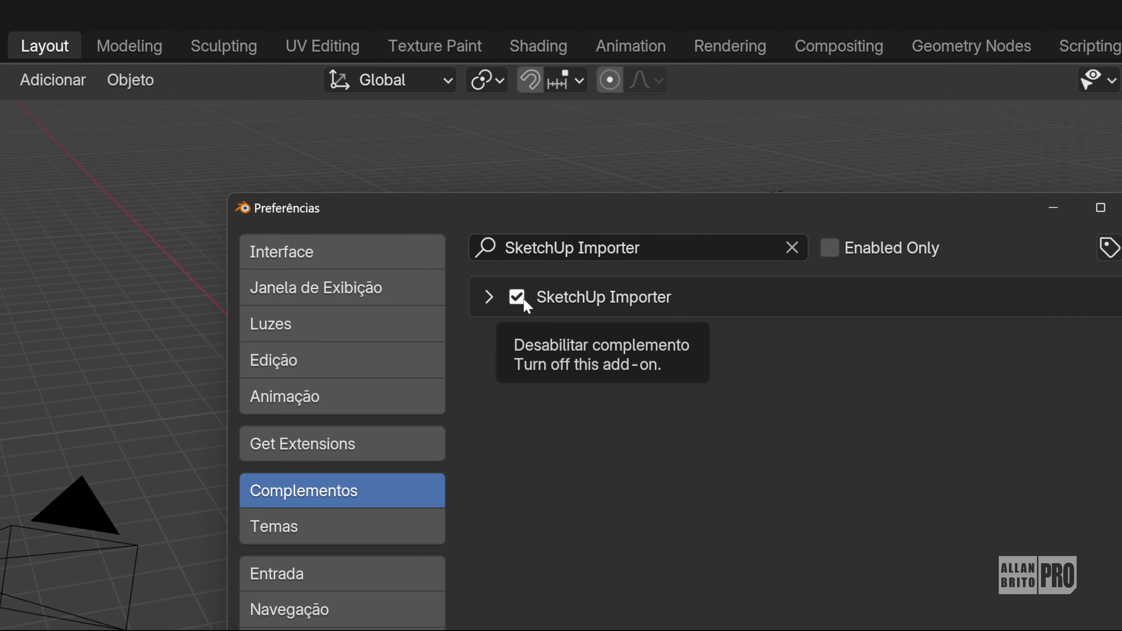
{"action": "left_click", "coordinate": [489, 297]}
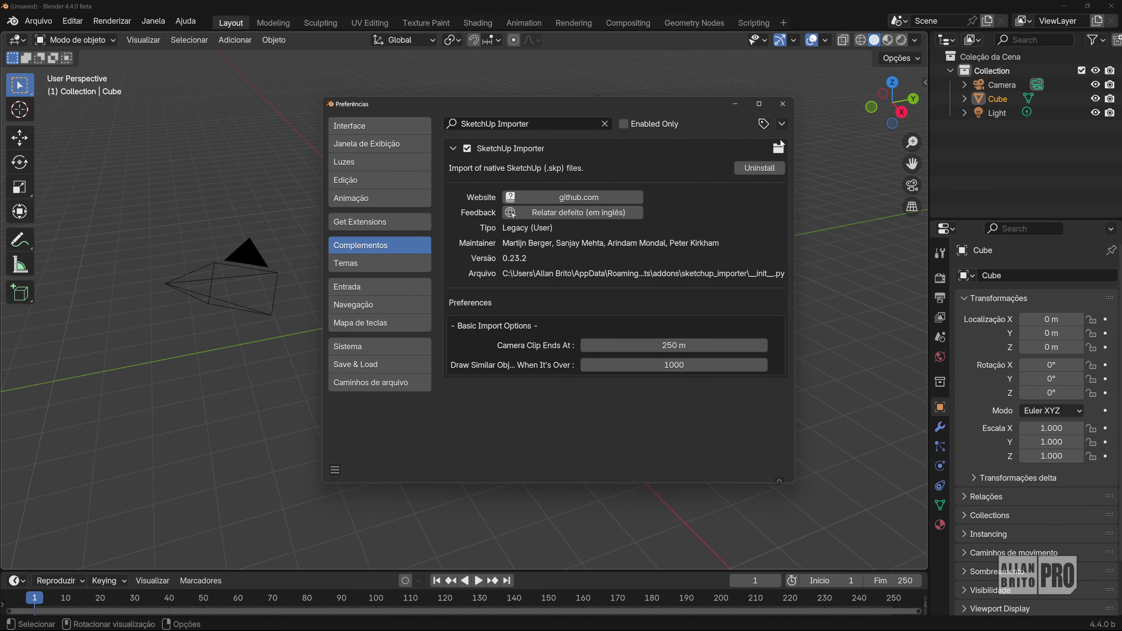
{"action": "left_click", "coordinate": [783, 103]}
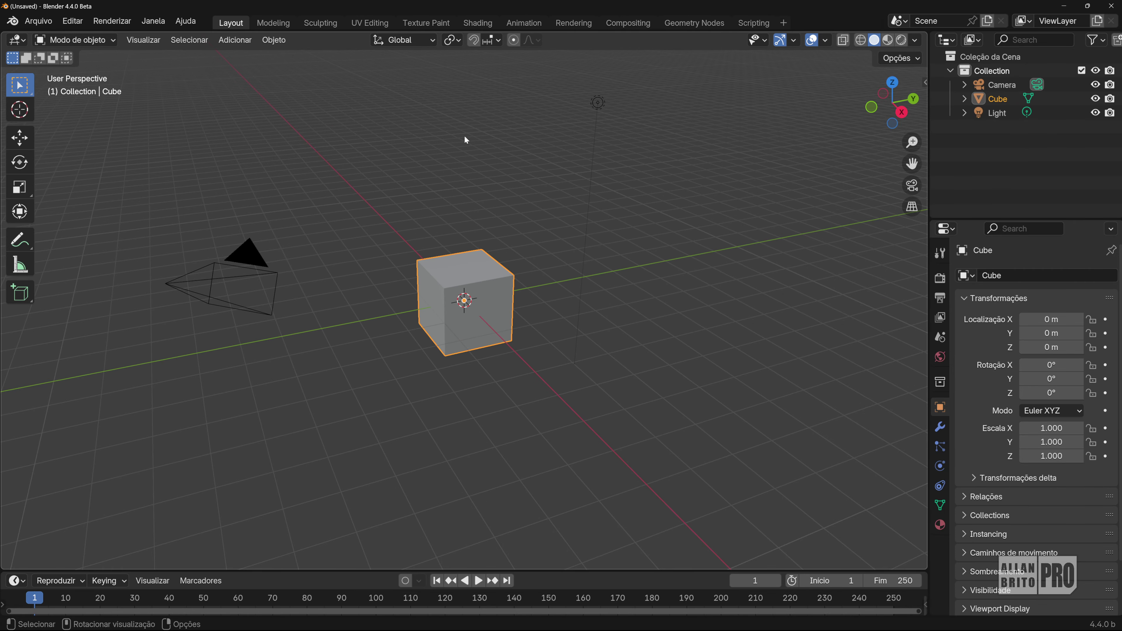
Delete the default camera, cube and light from the scene.
{"action": "left_click_drag", "start_coordinate": [154, 66], "coordinate": [712, 428]}
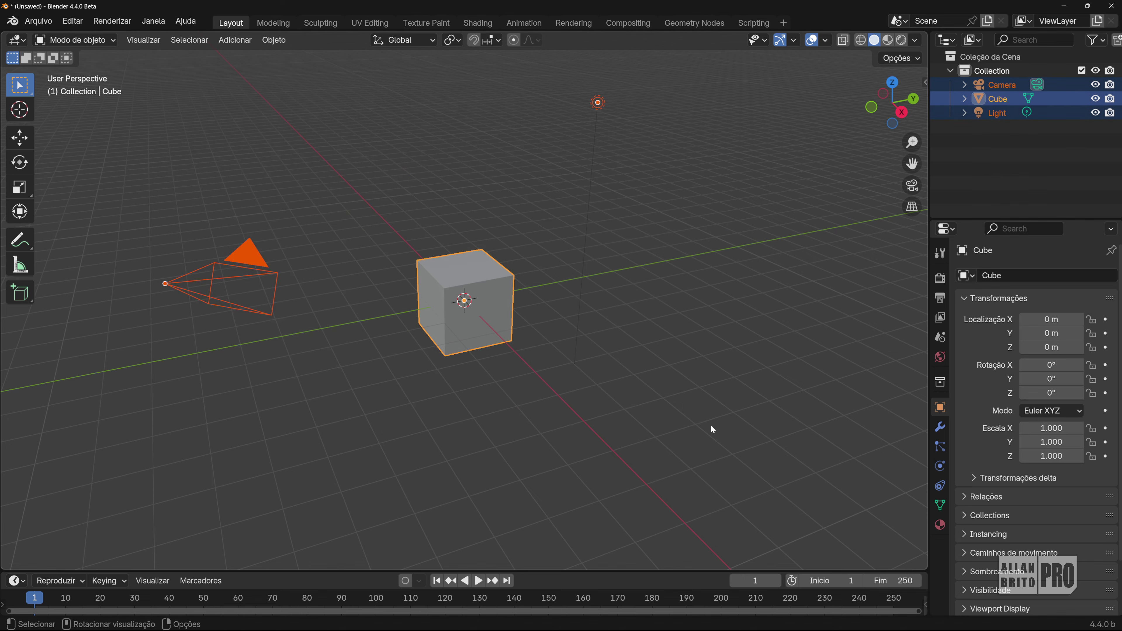
{"action": "key", "text": "Delete"}
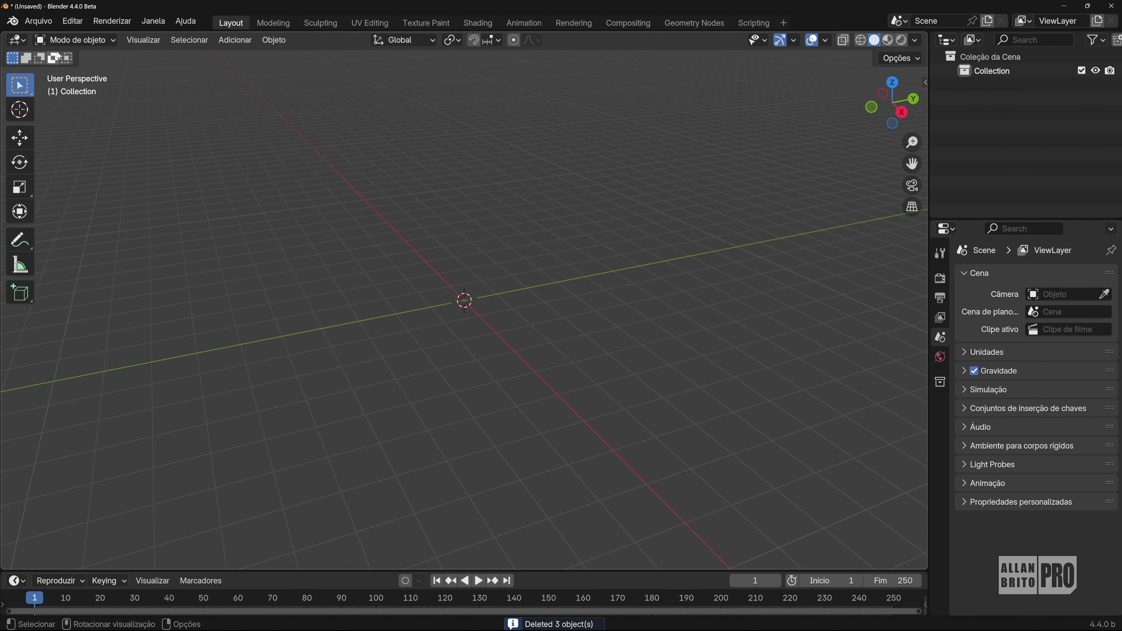
Switch the Blender window to full screen.
{"action": "left_click", "coordinate": [47, 23]}
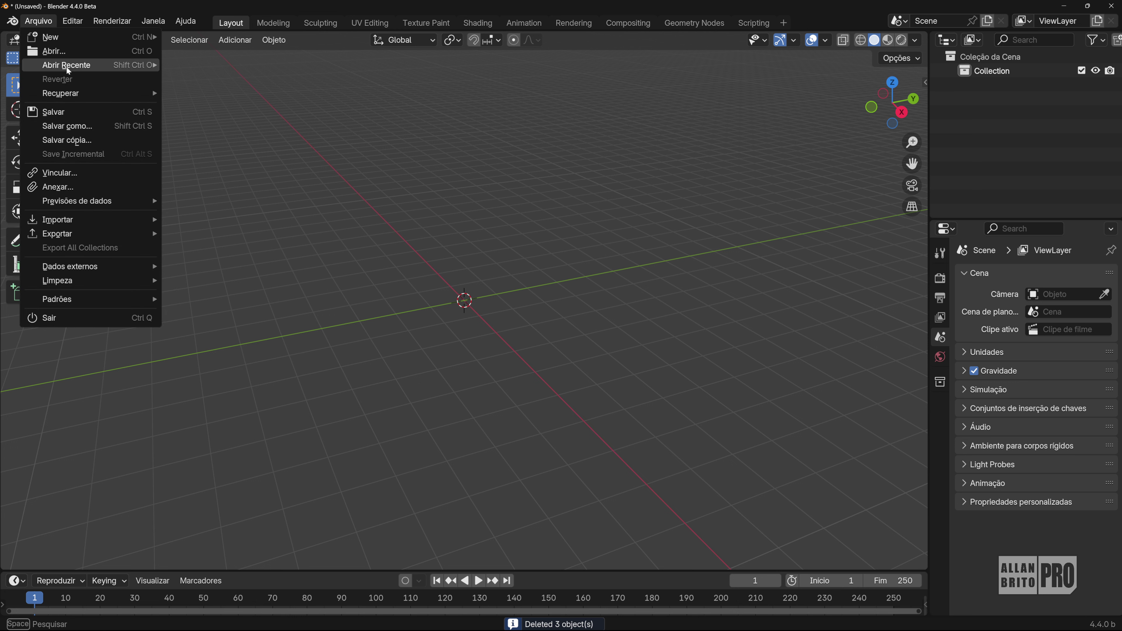
{"action": "mouse_move", "coordinate": [119, 239]}
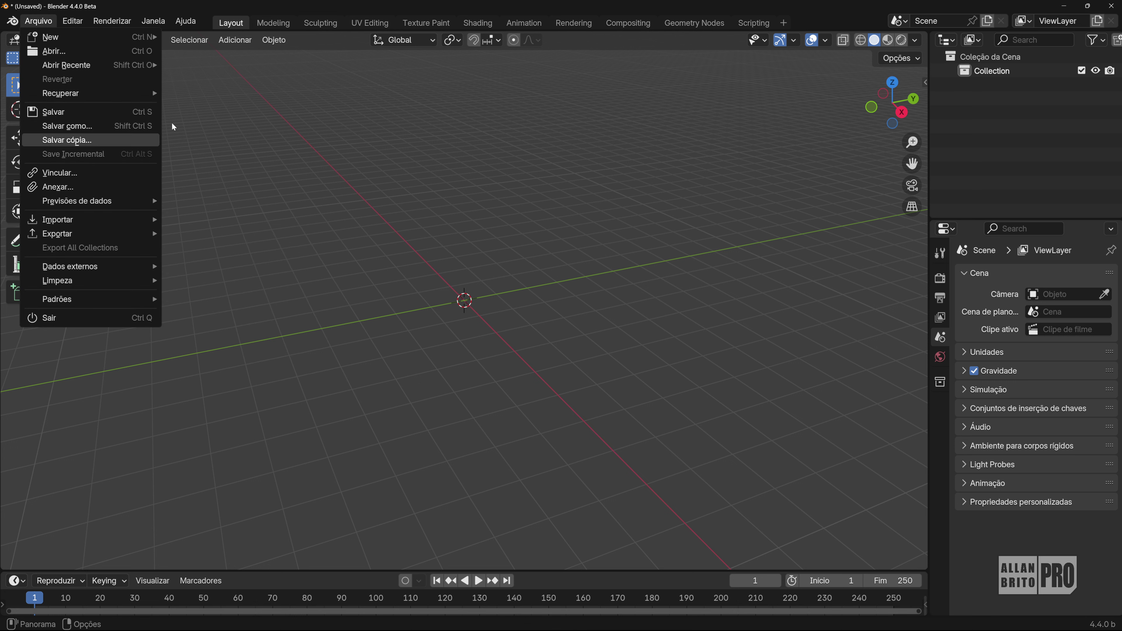
{"action": "mouse_move", "coordinate": [155, 21]}
{"action": "left_click", "coordinate": [194, 70]}
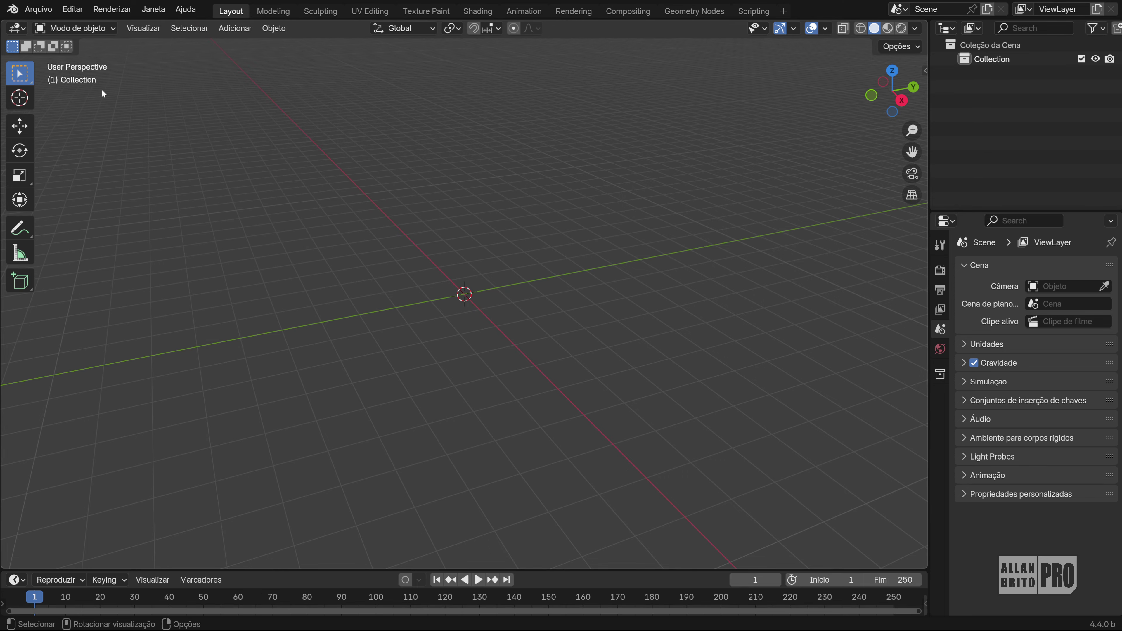
Import Restaurant-1004.skp from the Add-ons folder as a SketchUp file, keeping the default import options.
{"action": "left_click", "coordinate": [38, 9]}
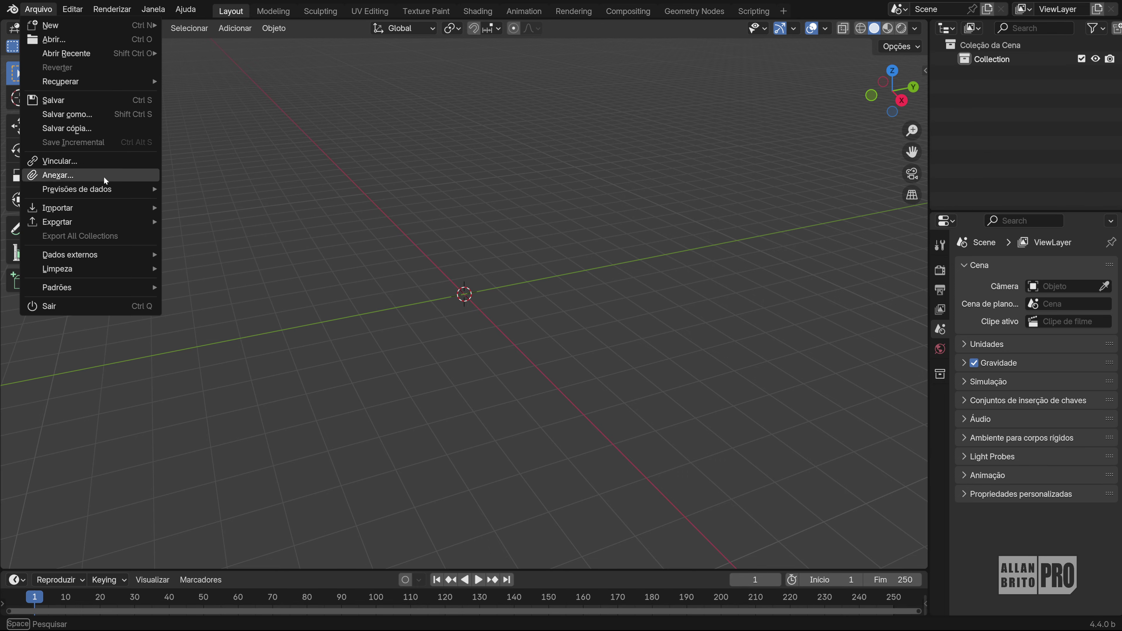
{"action": "mouse_move", "coordinate": [111, 212]}
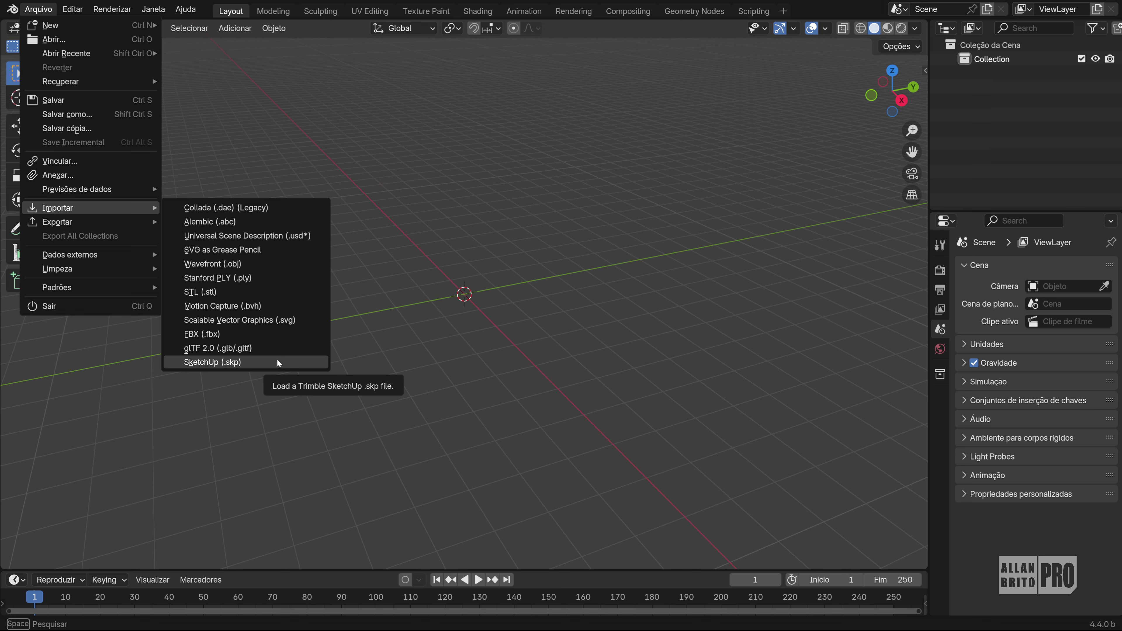
{"action": "left_click", "coordinate": [277, 358]}
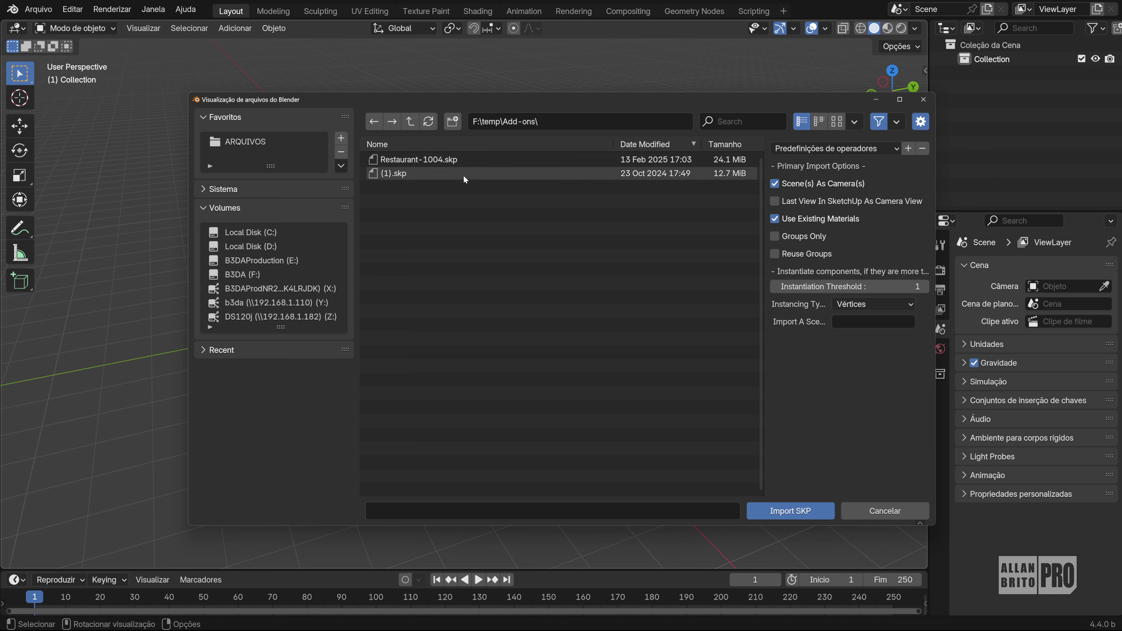
{"action": "left_click", "coordinate": [442, 159]}
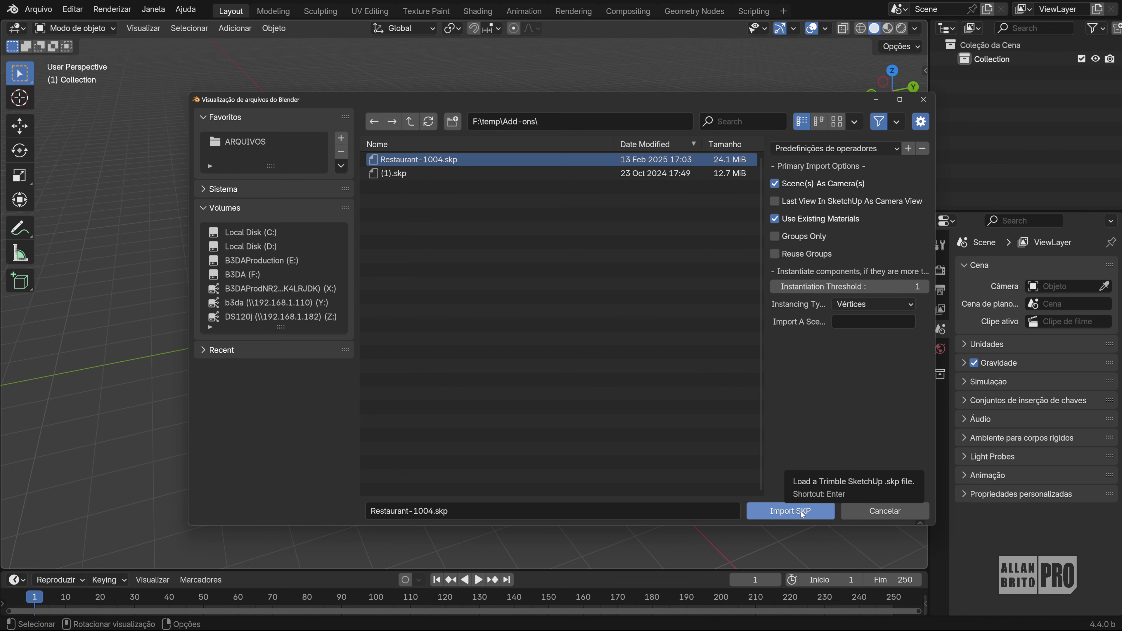
{"action": "left_click", "coordinate": [800, 512]}
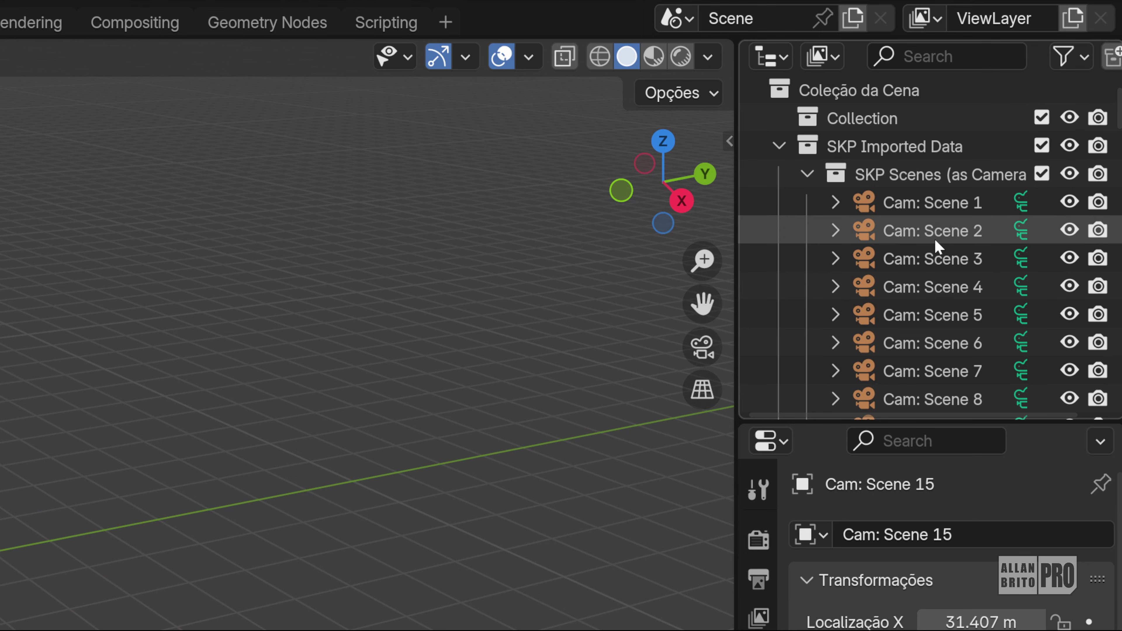
Look through the imported SKP data in the outliner, from the scene cameras to the component mesh objects.
{"action": "scroll", "coordinate": [928, 230], "scroll_direction": "down", "scroll_amount": 10}
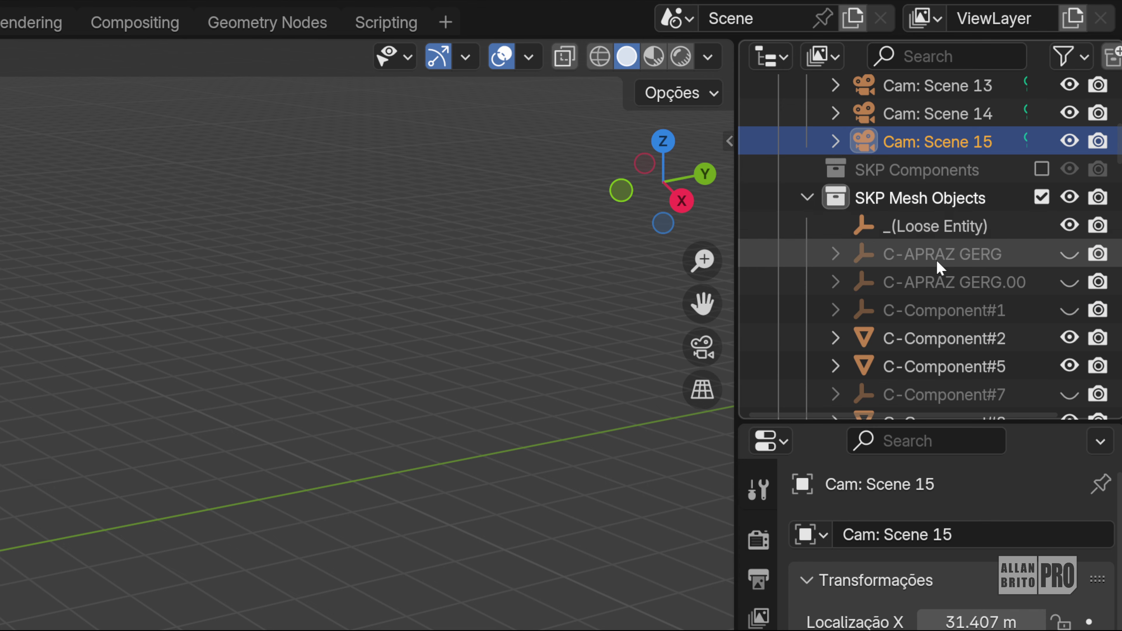
{"action": "scroll", "coordinate": [937, 266], "scroll_direction": "down", "scroll_amount": 20}
{"action": "scroll", "coordinate": [937, 278], "scroll_direction": "down", "scroll_amount": 6}
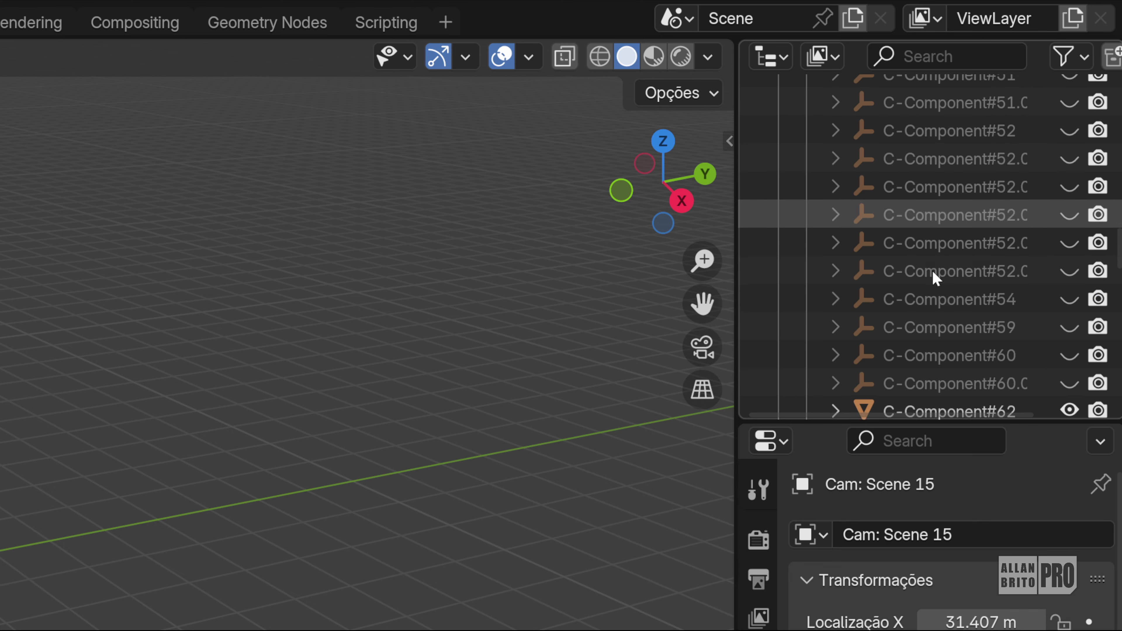
{"action": "scroll", "coordinate": [936, 278], "scroll_direction": "up", "scroll_amount": 20}
{"action": "scroll", "coordinate": [932, 269], "scroll_direction": "up", "scroll_amount": 10}
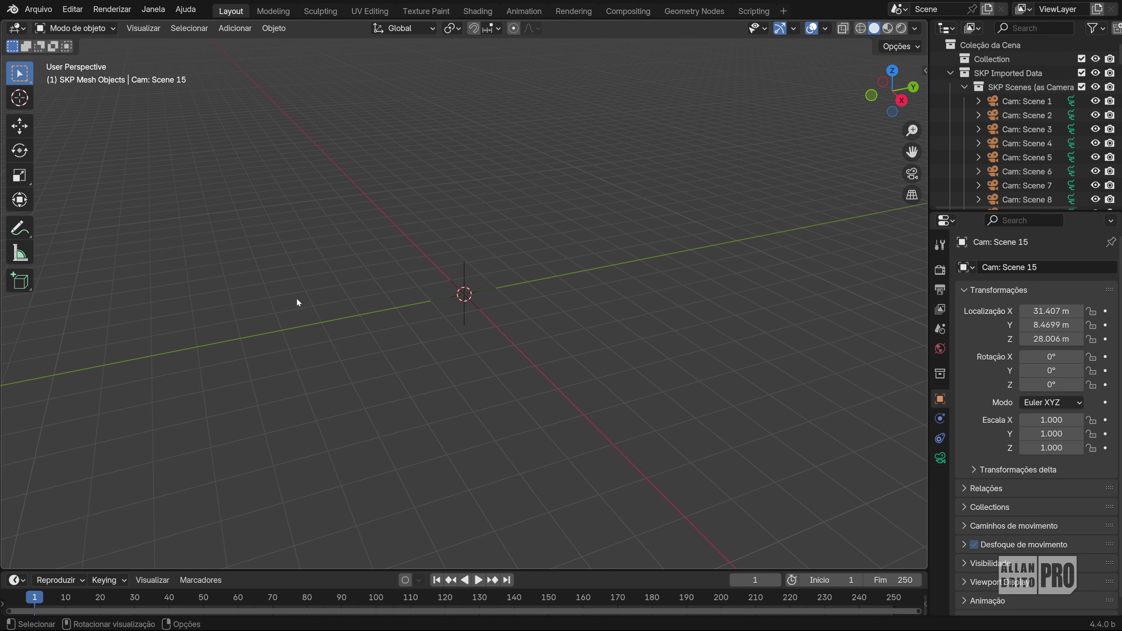
Examine the imported restaurant building up close and from its front facade in perspective view.
{"action": "middle_click_drag", "start_coordinate": [297, 300], "coordinate": [489, 269]}
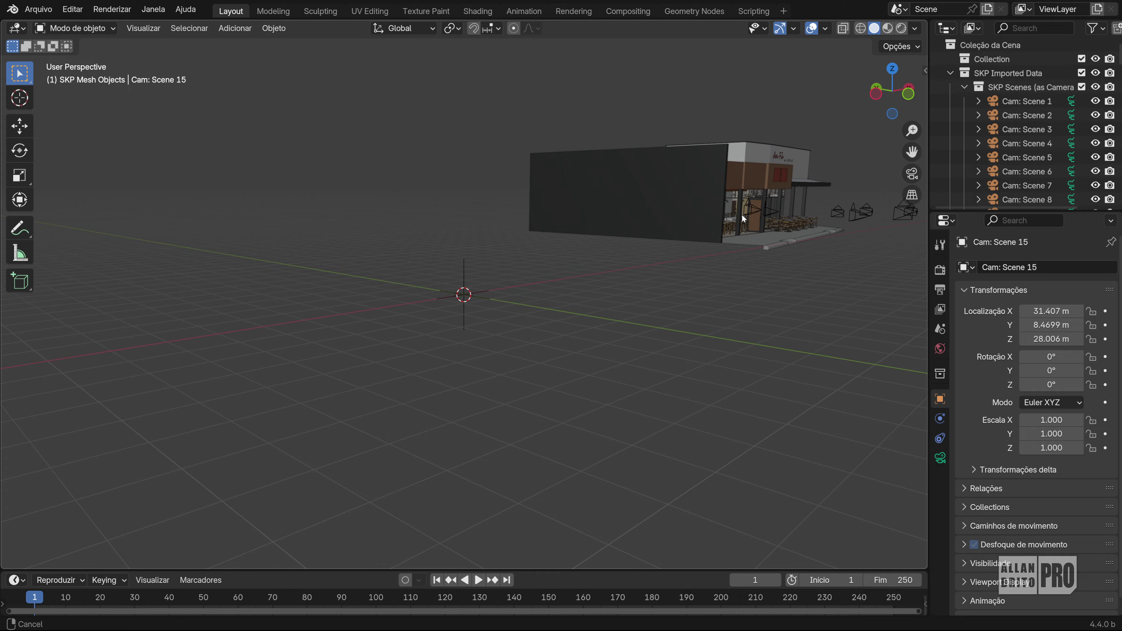
{"action": "middle_click_drag", "start_coordinate": [475, 269], "coordinate": [487, 327], "text": "shift"}
{"action": "scroll", "coordinate": [488, 327], "scroll_direction": "up", "scroll_amount": 5}
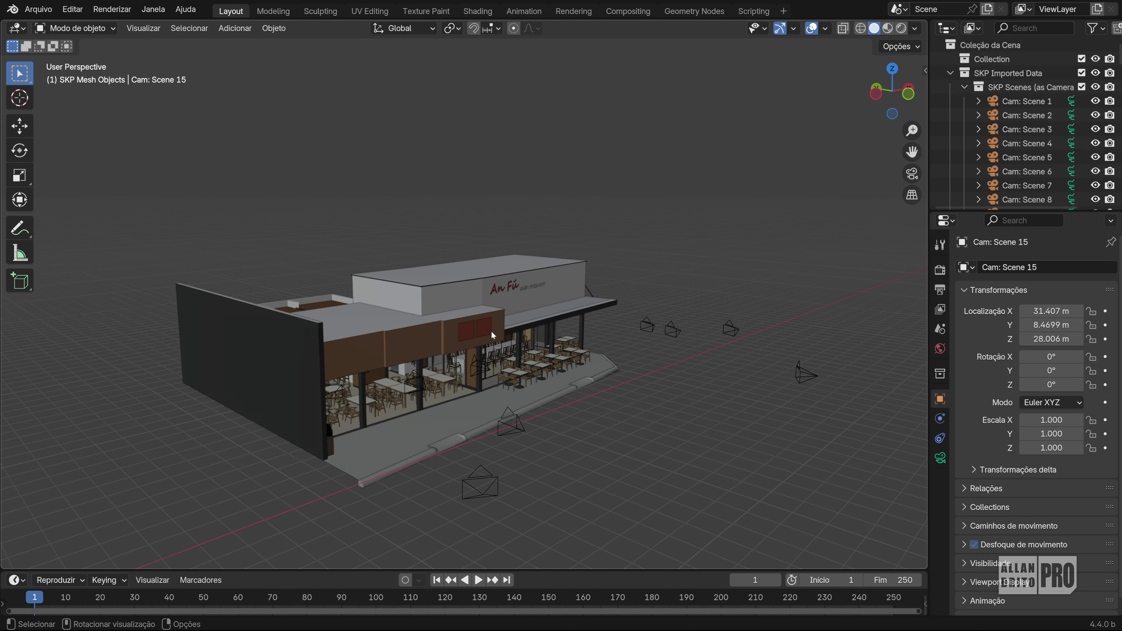
{"action": "scroll", "coordinate": [657, 245], "scroll_direction": "up", "scroll_amount": 5}
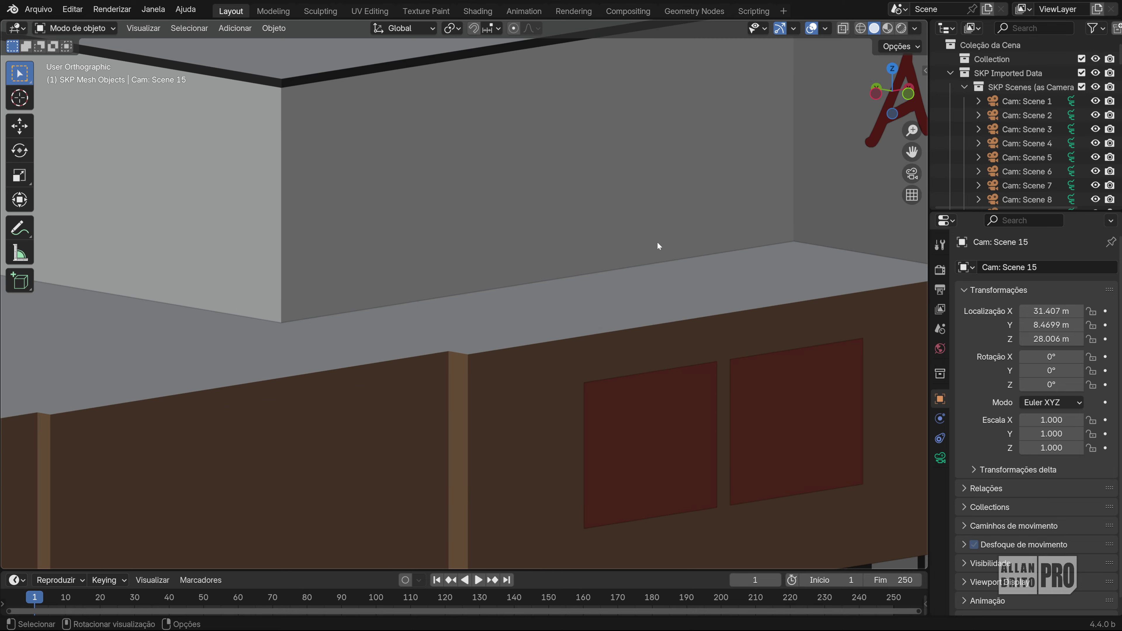
{"action": "key", "text": "KP_5"}
{"action": "middle_click_drag", "start_coordinate": [566, 283], "coordinate": [355, 277], "text": "ctrl"}
{"action": "key", "text": "KP_5"}
{"action": "scroll", "coordinate": [533, 332], "scroll_direction": "up", "scroll_amount": 5}
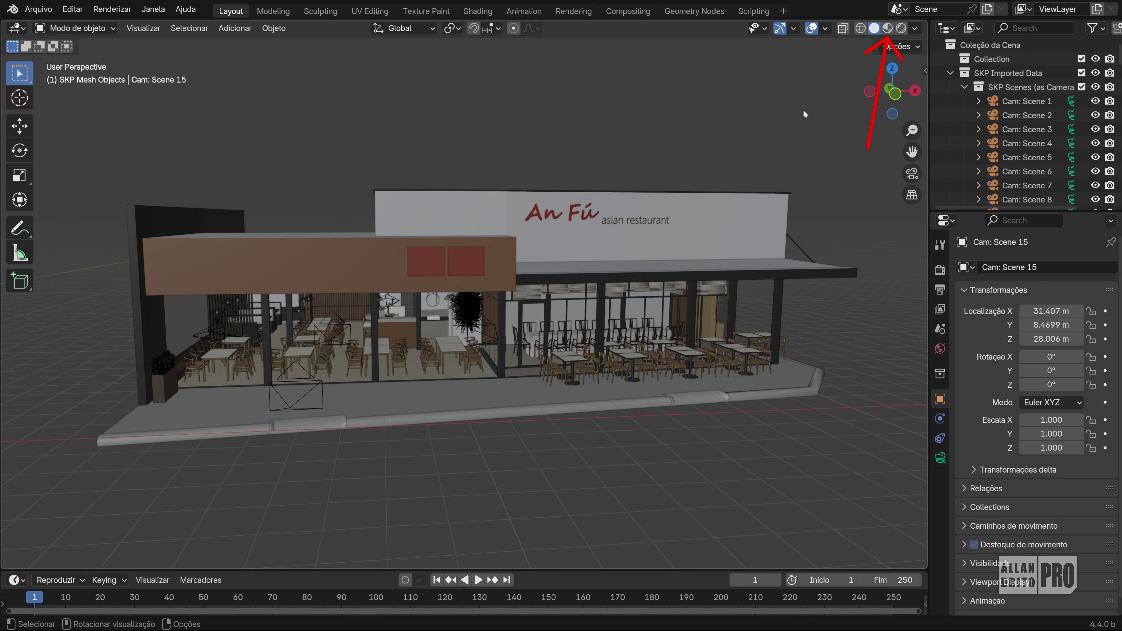
Display the restaurant in Material Preview shading and inspect its textures and the cameras around the building.
{"action": "left_click", "coordinate": [888, 28]}
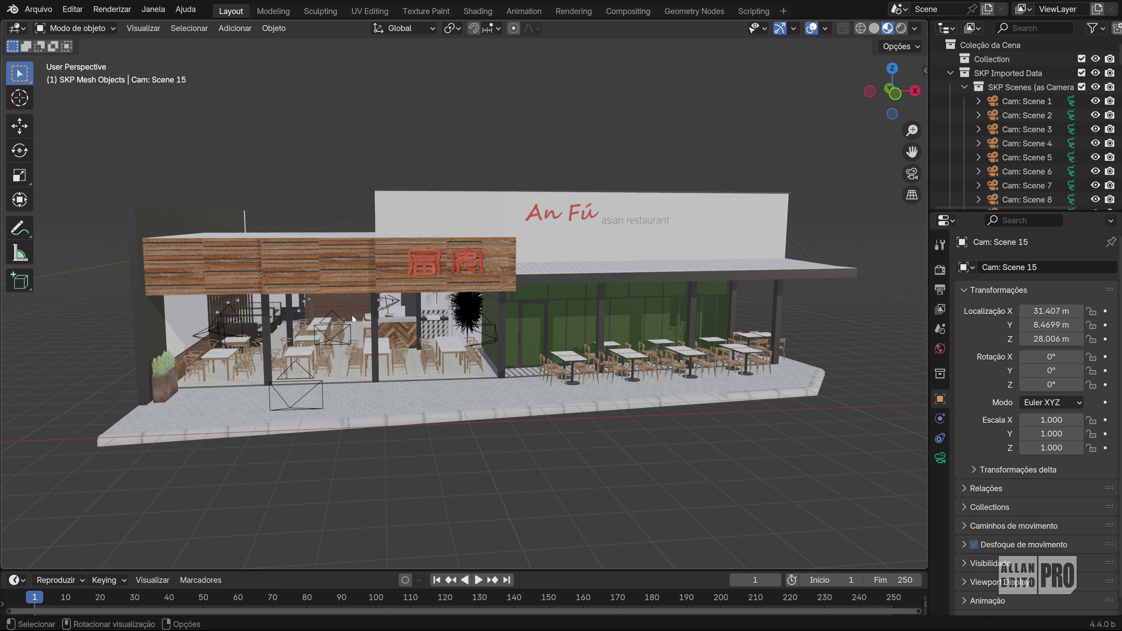
{"action": "middle_click_drag", "start_coordinate": [403, 342], "coordinate": [490, 396]}
{"action": "scroll", "coordinate": [403, 387], "scroll_direction": "down", "scroll_amount": 6}
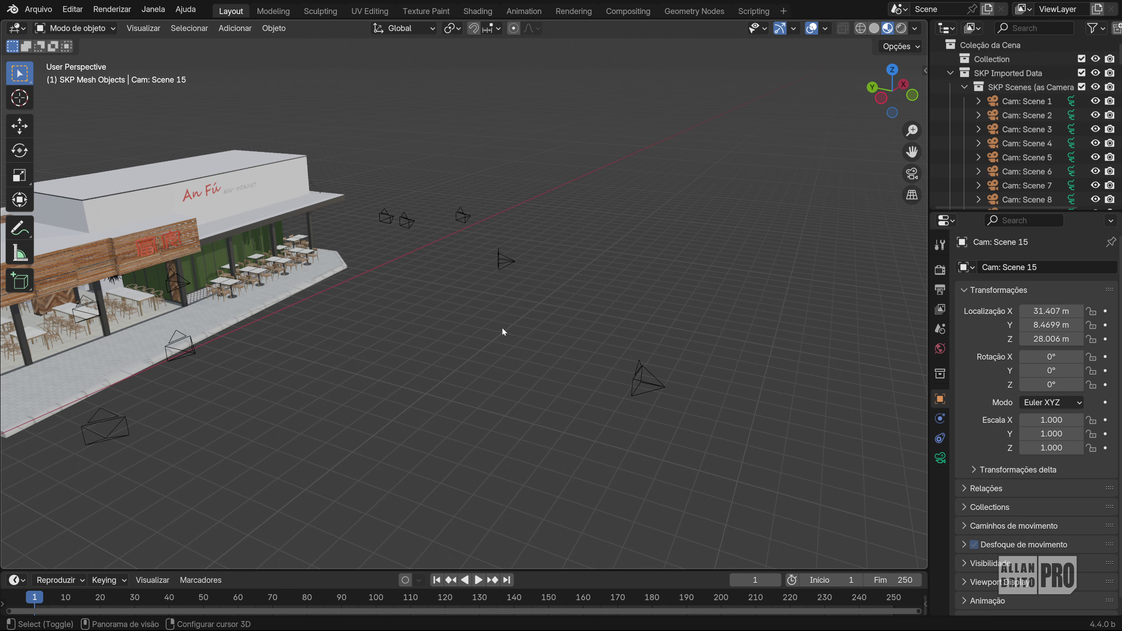
{"action": "middle_click_drag", "start_coordinate": [501, 327], "coordinate": [585, 330], "text": "shift"}
{"action": "middle_click_drag", "start_coordinate": [507, 345], "coordinate": [538, 365], "text": "shift"}
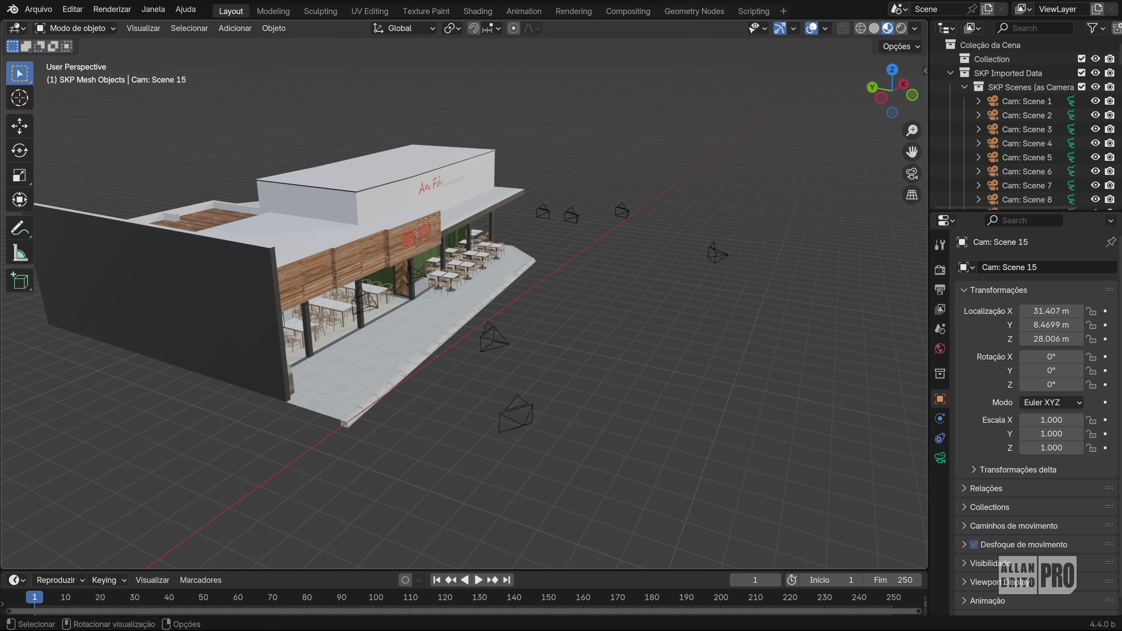
Switch to the browser and look through the Blender release index on download.blender.org for older versions.
{"action": "key", "text": "alt+Tab"}
{"action": "left_click_drag", "start_coordinate": [667, 10], "coordinate": [736, 50]}
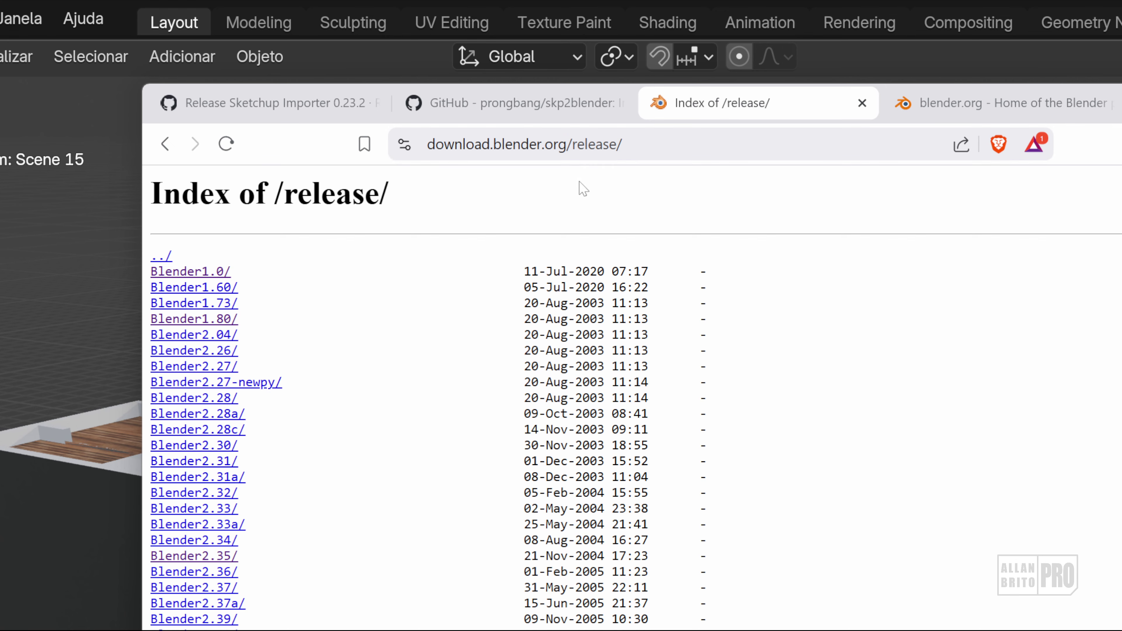
{"action": "scroll", "coordinate": [632, 398], "scroll_direction": "down", "scroll_amount": 5}
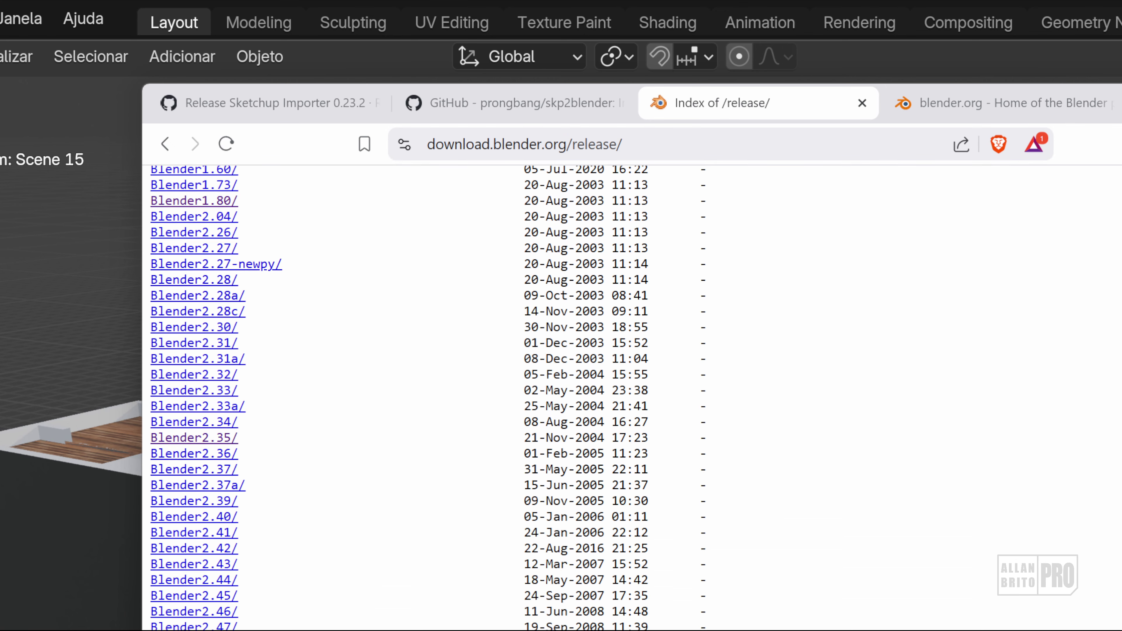
{"action": "scroll", "coordinate": [632, 397], "scroll_direction": "down", "scroll_amount": 5}
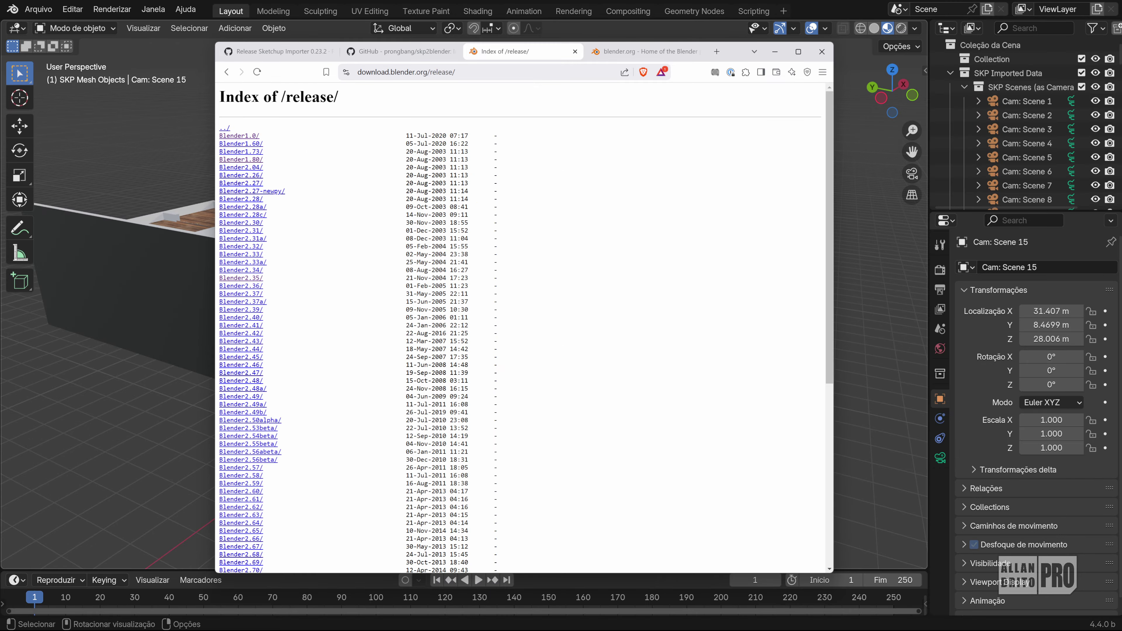
{"action": "scroll", "coordinate": [259, 189], "scroll_direction": "down", "scroll_amount": 3}
{"action": "scroll", "coordinate": [259, 189], "scroll_direction": "up", "scroll_amount": 3}
{"action": "scroll", "coordinate": [242, 285], "scroll_direction": "down", "scroll_amount": 4}
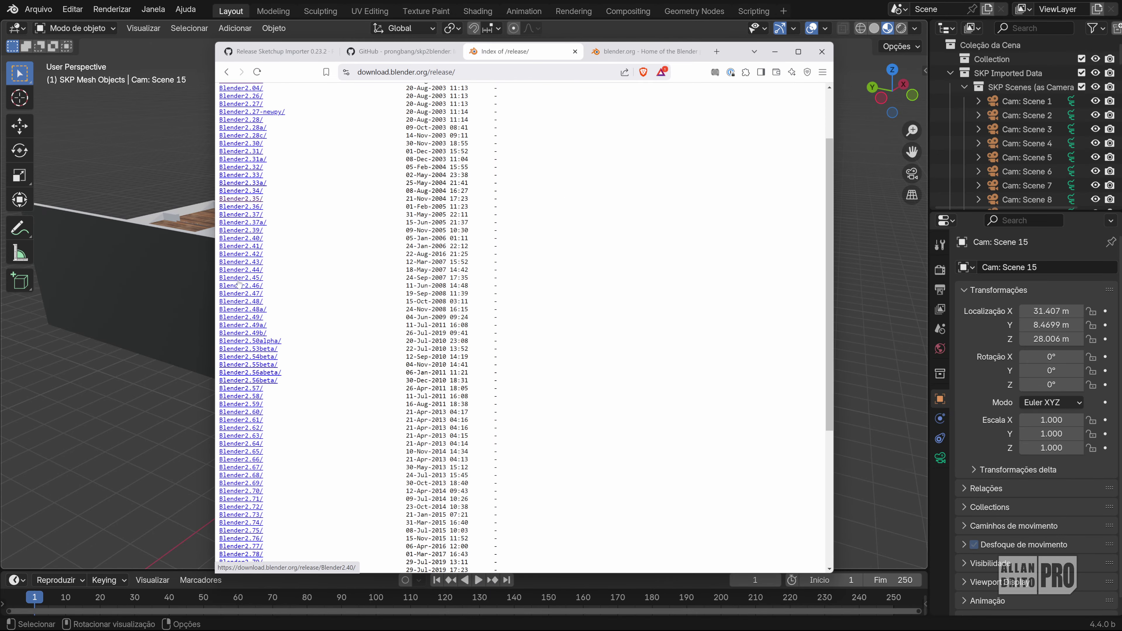
{"action": "scroll", "coordinate": [242, 284], "scroll_direction": "down", "scroll_amount": 2}
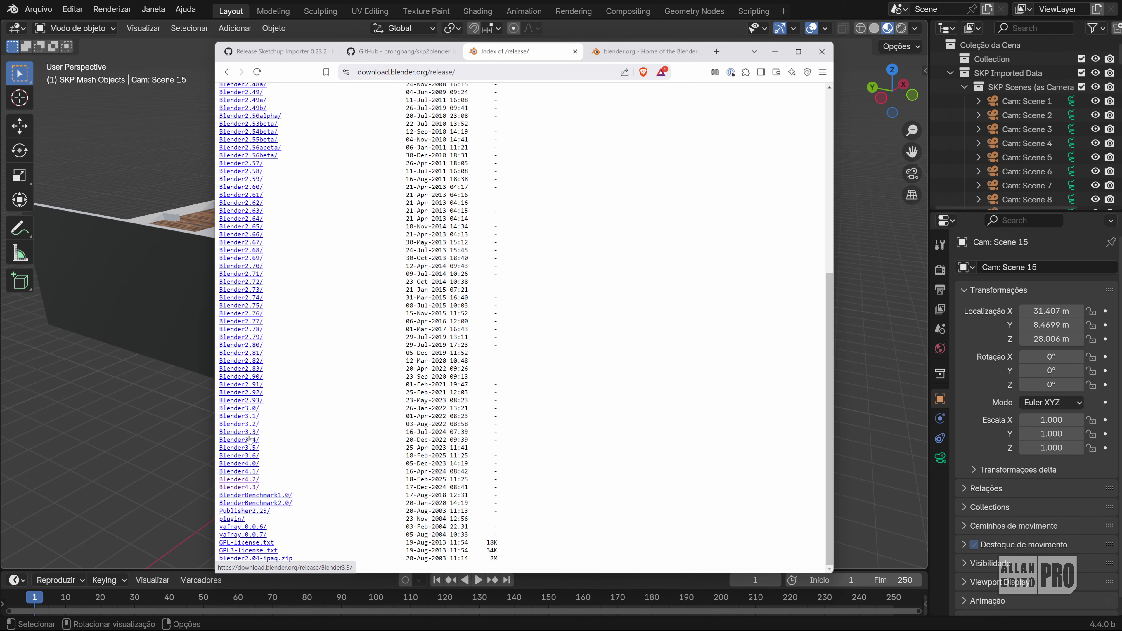
{"action": "scroll", "coordinate": [254, 406], "scroll_direction": "up", "scroll_amount": 5}
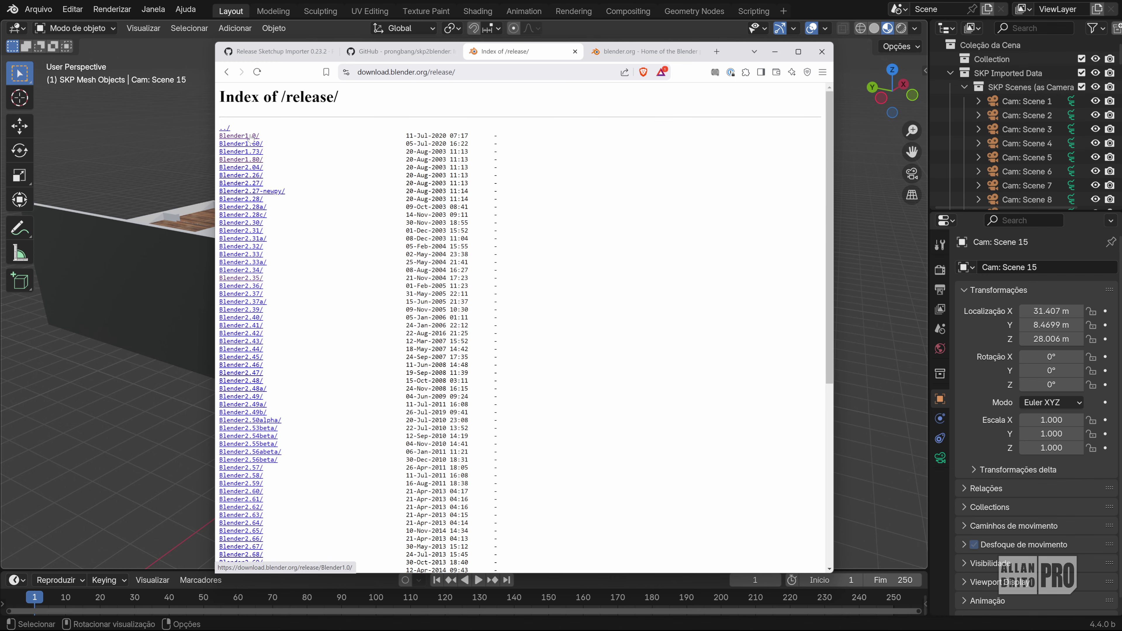
{"action": "scroll", "coordinate": [265, 449], "scroll_direction": "down", "scroll_amount": 5}
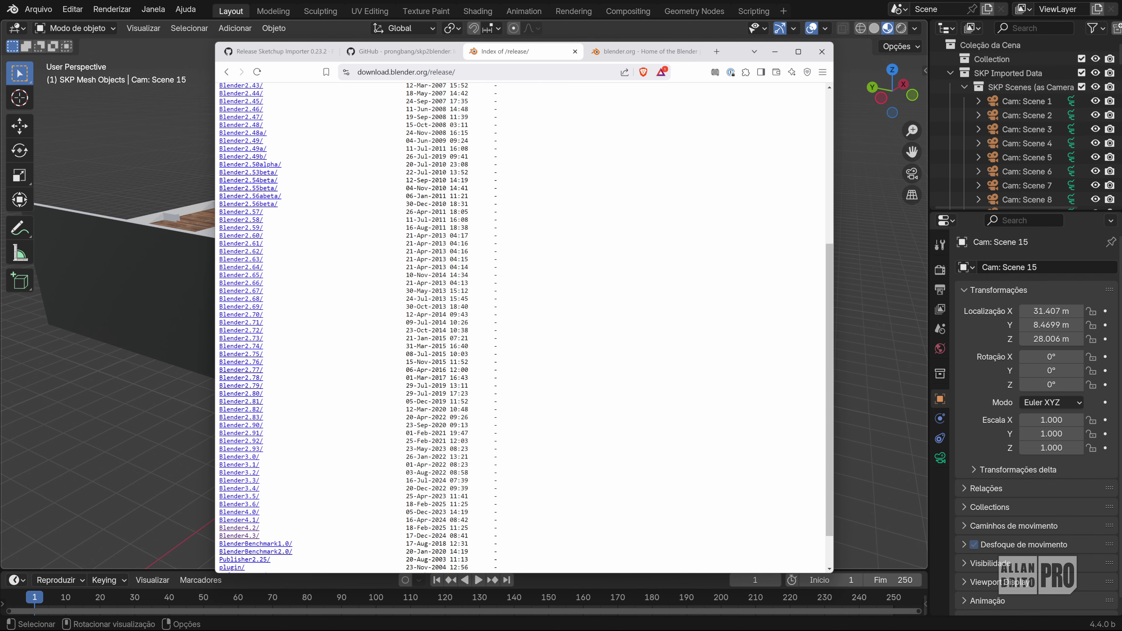
{"action": "scroll", "coordinate": [522, 327], "scroll_direction": "down", "scroll_amount": 1}
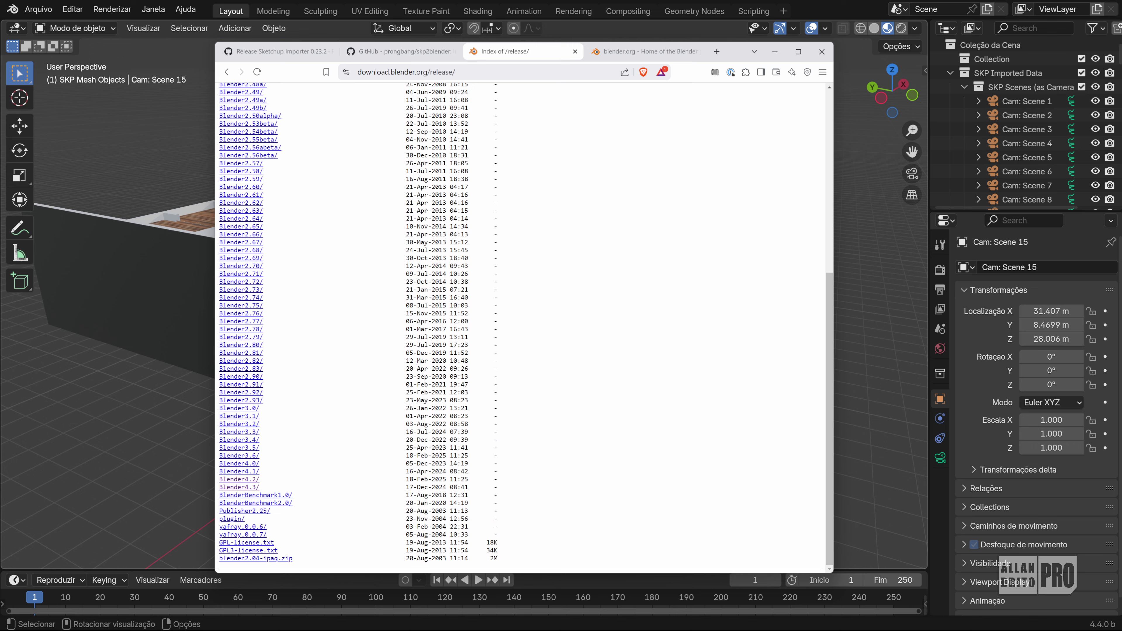
Open the Blender4.2 release folder and look through its available builds.
{"action": "left_click", "coordinate": [251, 480]}
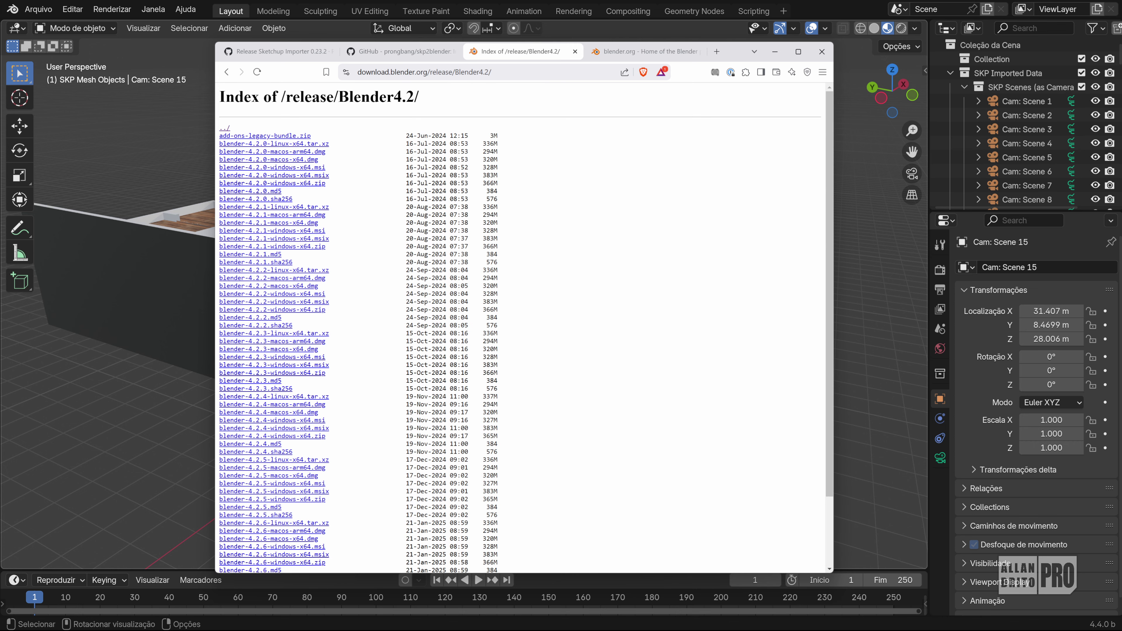
{"action": "scroll", "coordinate": [521, 327], "scroll_direction": "down", "scroll_amount": 5}
{"action": "scroll", "coordinate": [521, 327], "scroll_direction": "up", "scroll_amount": 5}
Open the LTS download page on blender.org and check the currently maintained LTS releases.
{"action": "left_click", "coordinate": [659, 52]}
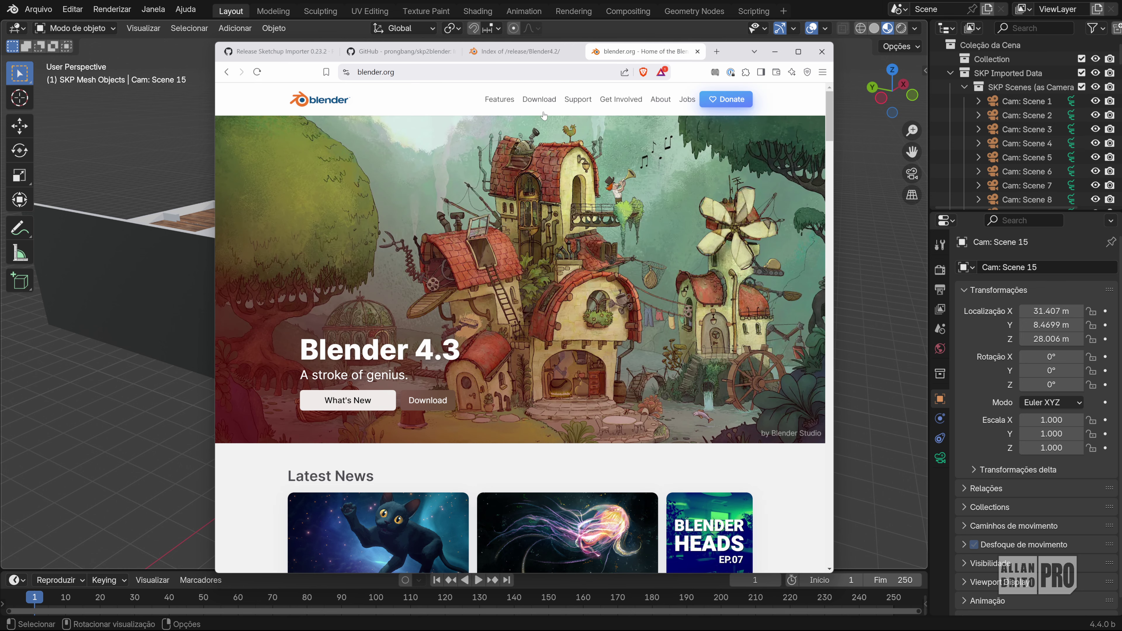
{"action": "left_click", "coordinate": [545, 100]}
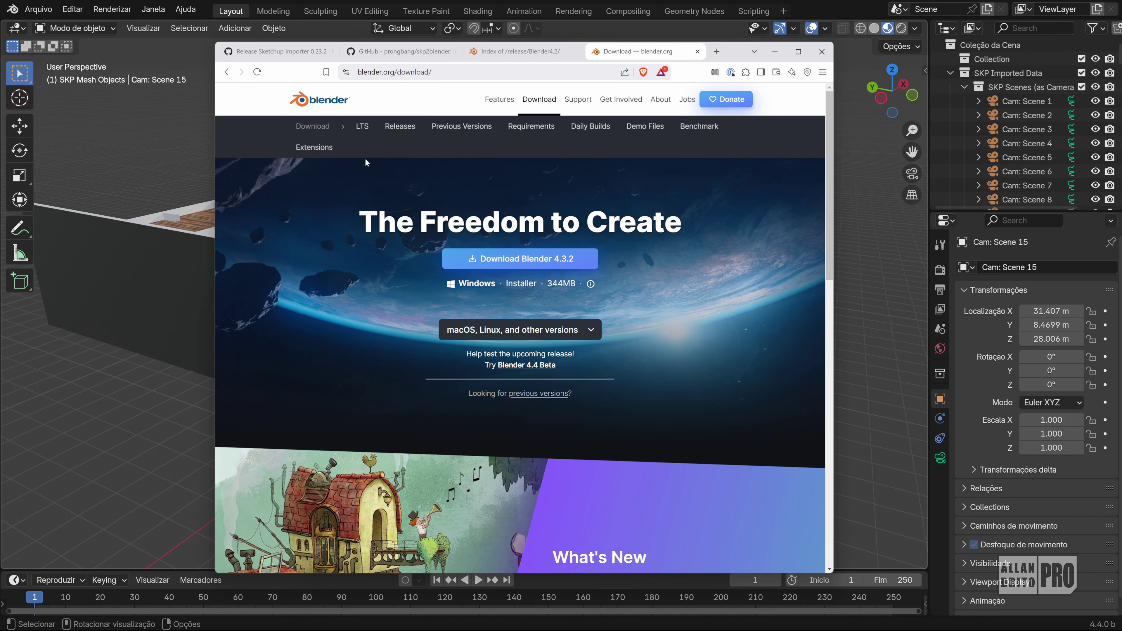
{"action": "left_click", "coordinate": [364, 127]}
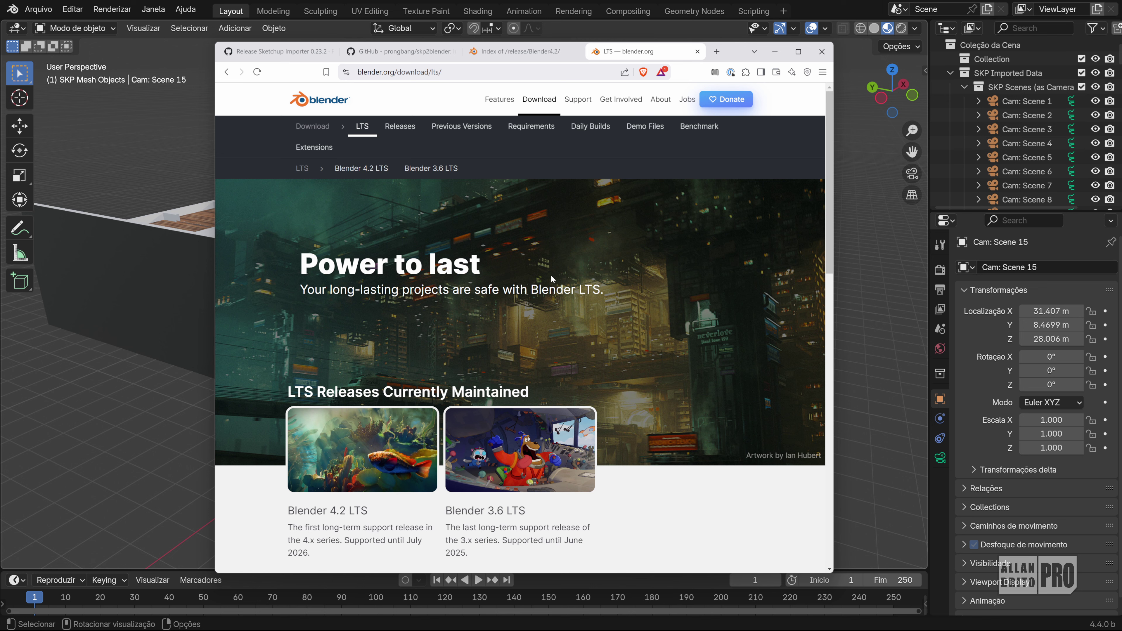
{"action": "scroll", "coordinate": [428, 337], "scroll_direction": "down", "scroll_amount": 2}
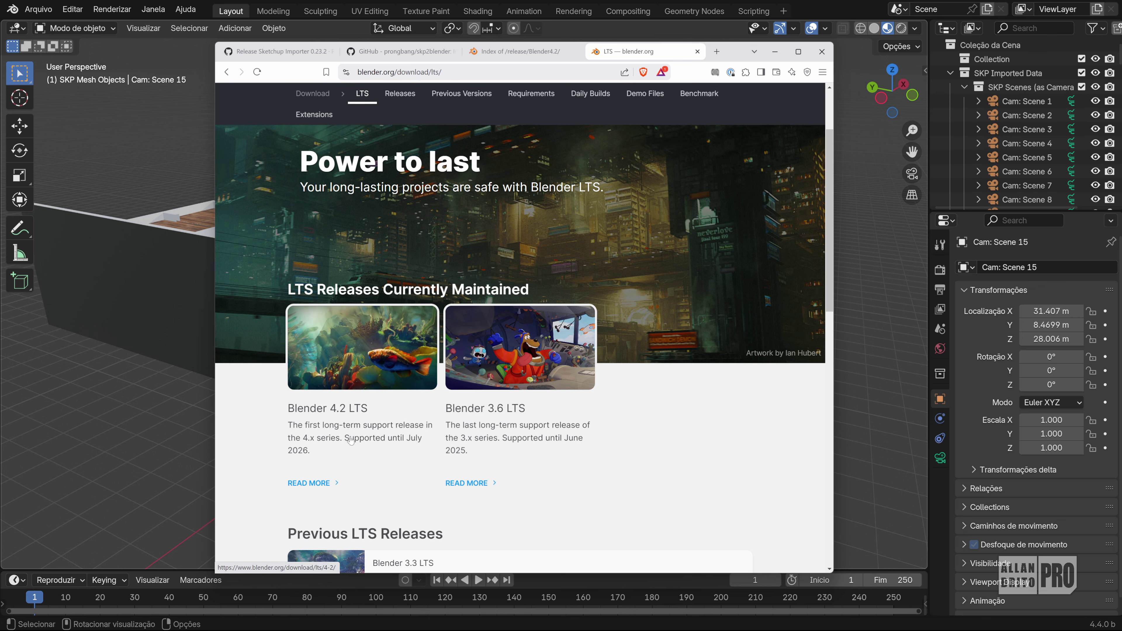